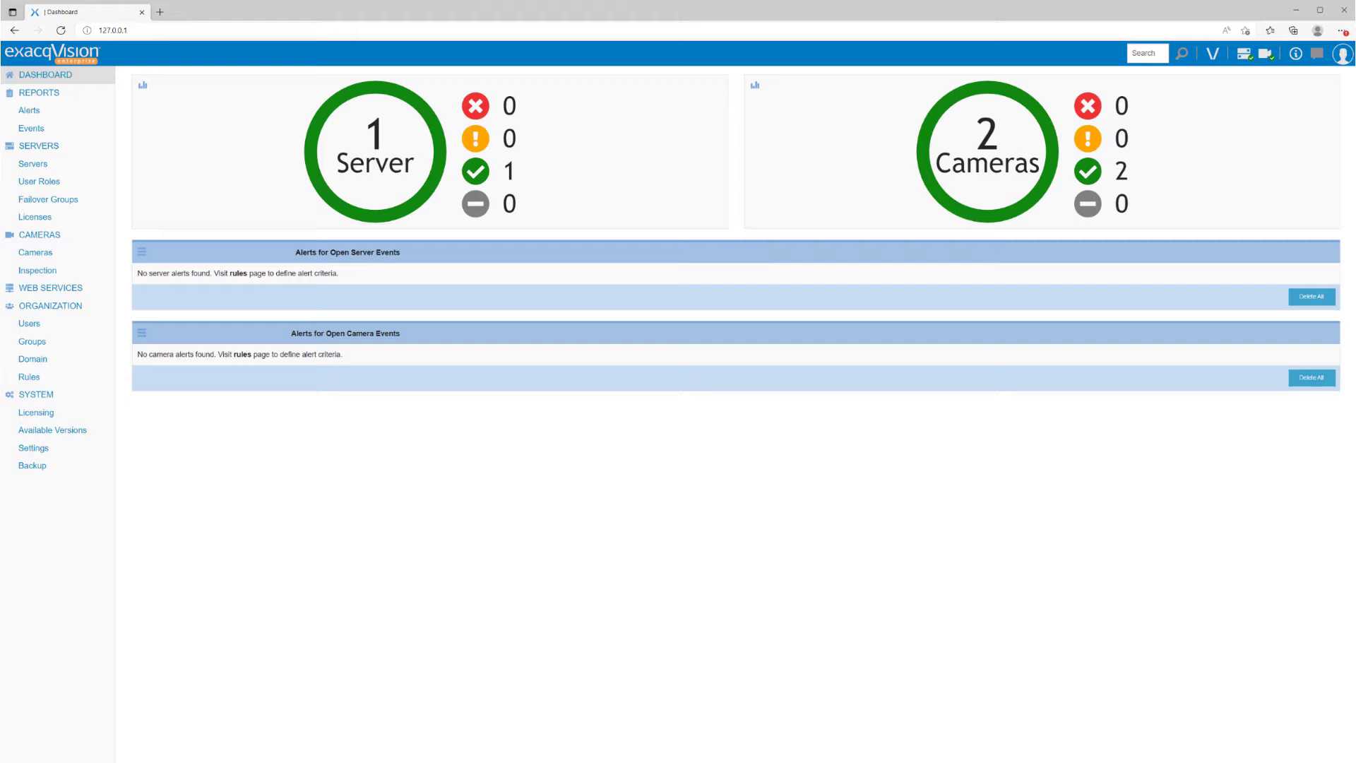
Step: Go to the Server List from the Servers entry in the left menu
{"action": "left_click", "coordinate": [39, 165]}
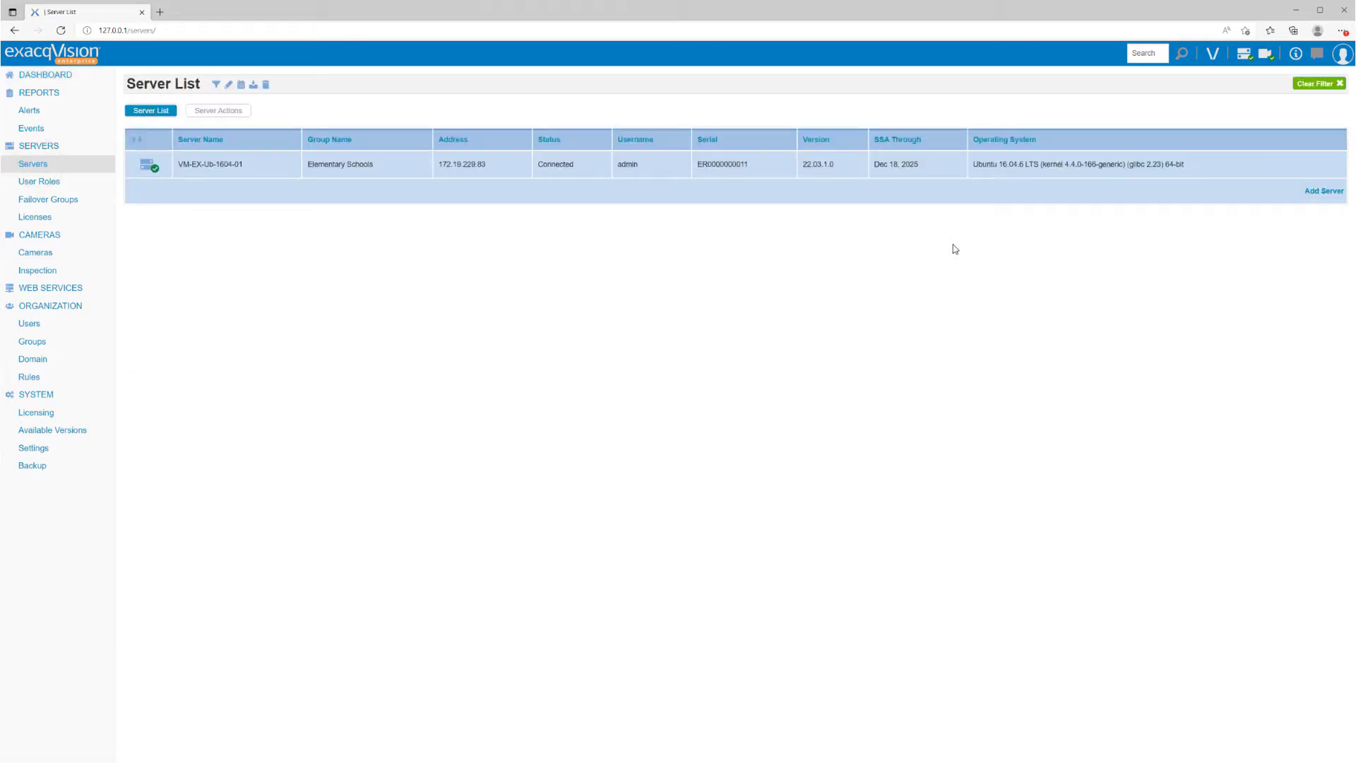
Step: Start a new server with connection type Inbound and address 172.19.229.107
{"action": "left_click", "coordinate": [1321, 192]}
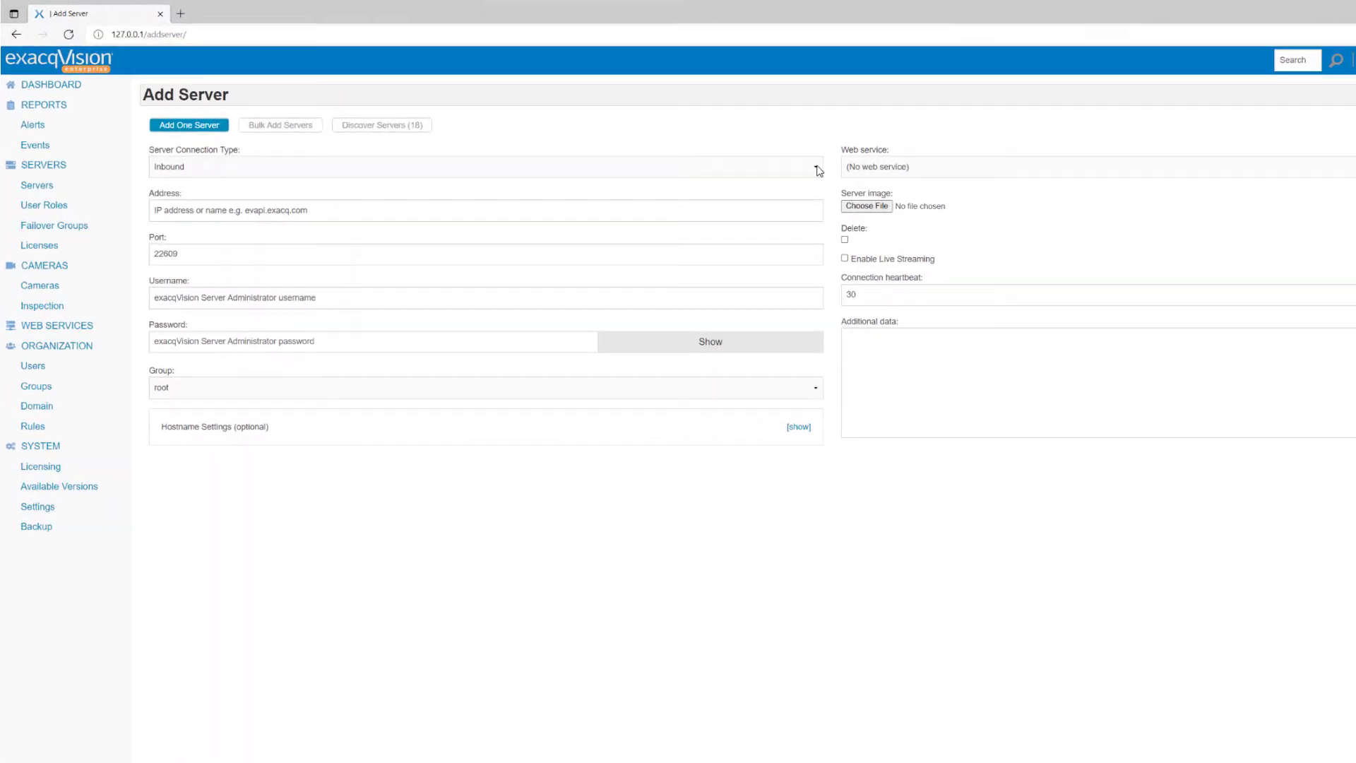
{"action": "left_click", "coordinate": [1147, 235]}
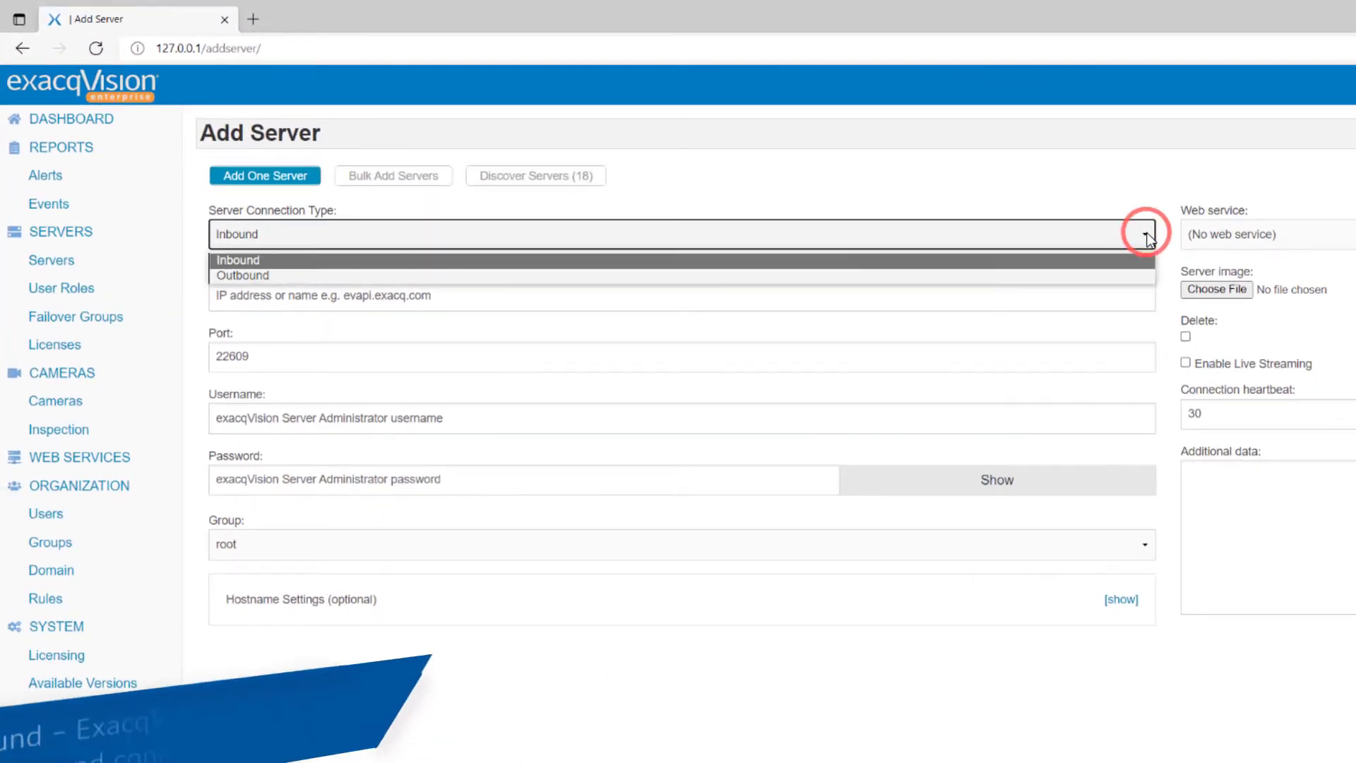
{"action": "left_click", "coordinate": [1135, 189]}
{"action": "left_click", "coordinate": [653, 296]}
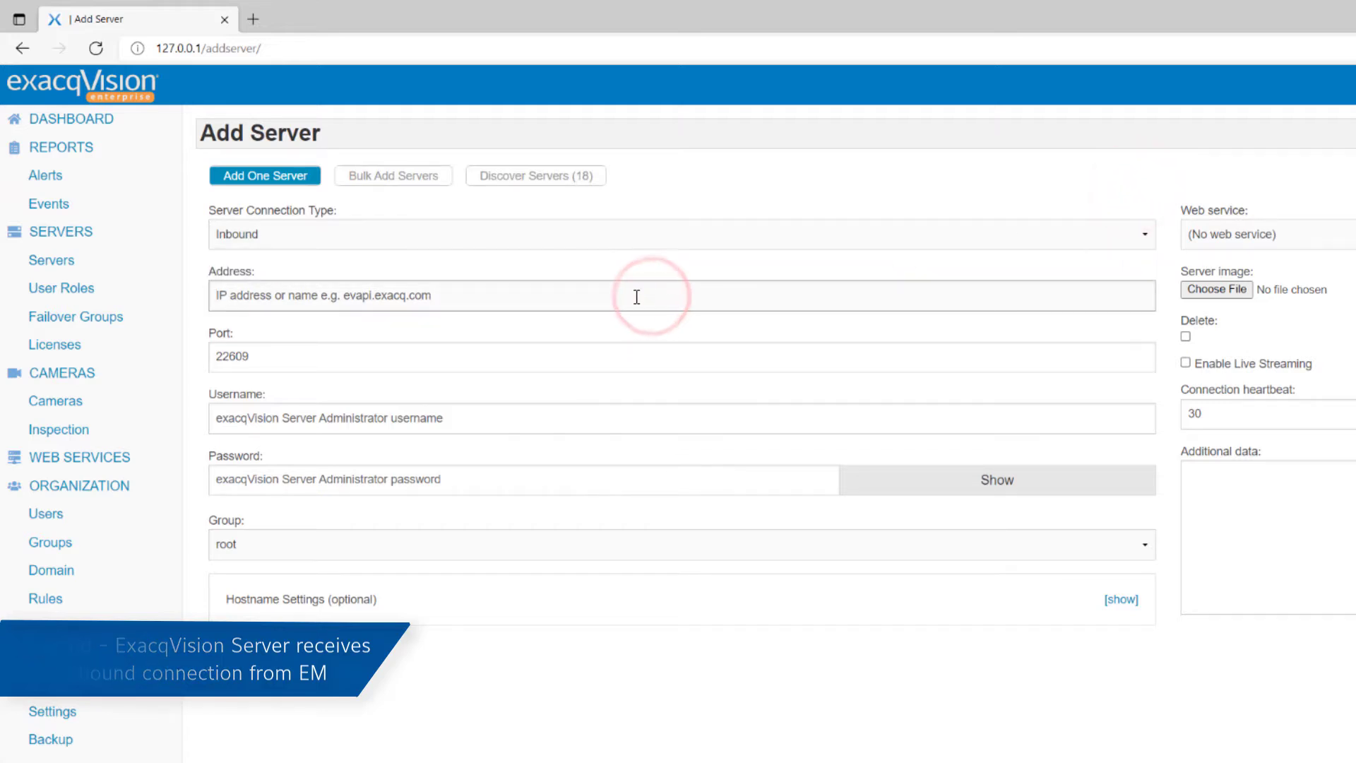
{"action": "type", "text": "172"}
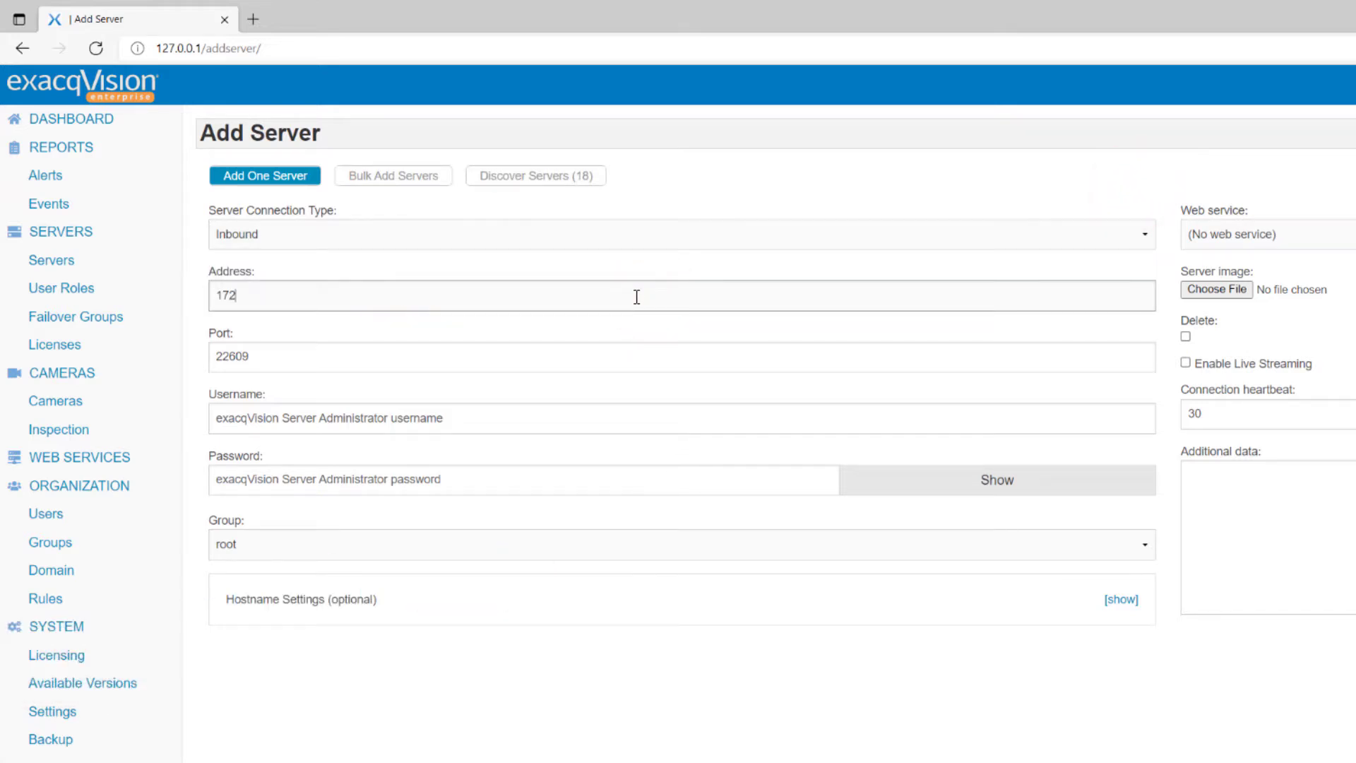
{"action": "type", "text": ".19.229.107"}
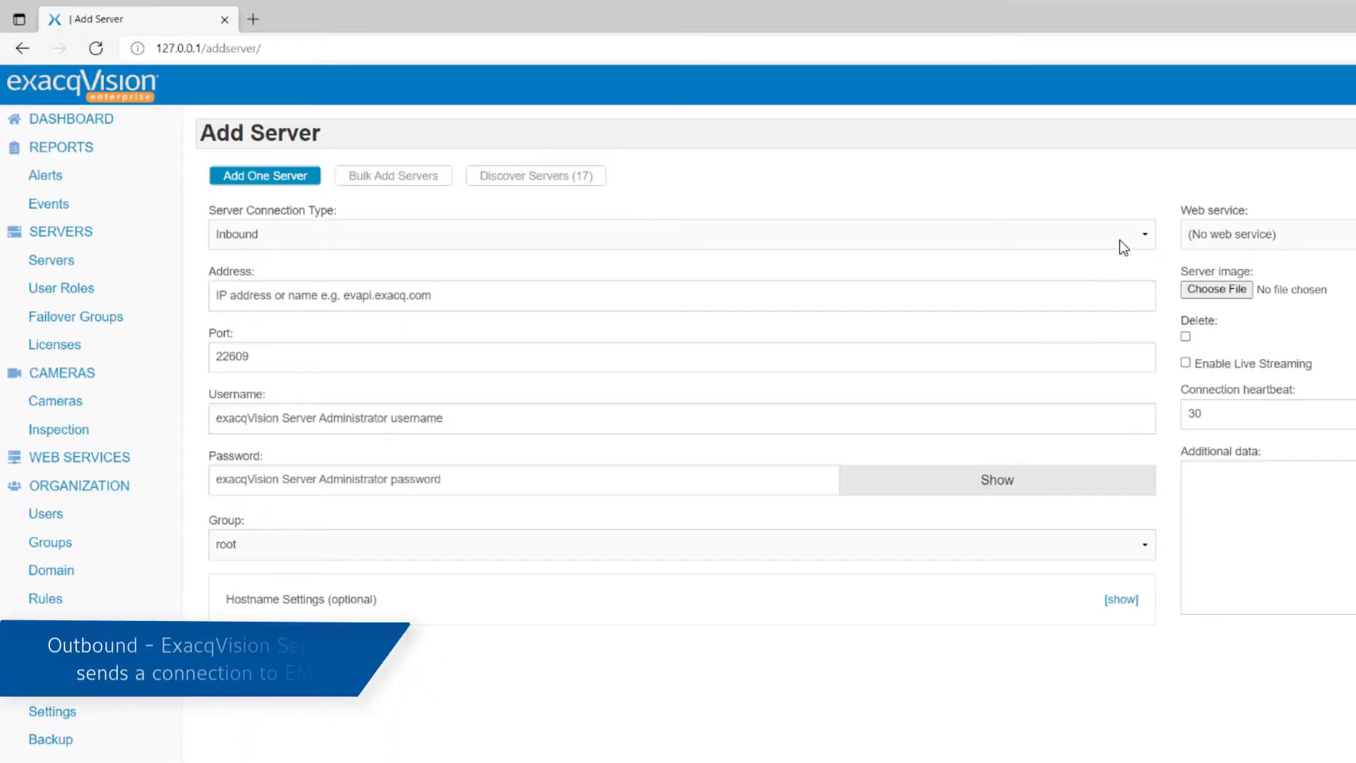
Step: Switch the connection type to Outbound and enter serial number ER2200
{"action": "left_click", "coordinate": [1122, 236]}
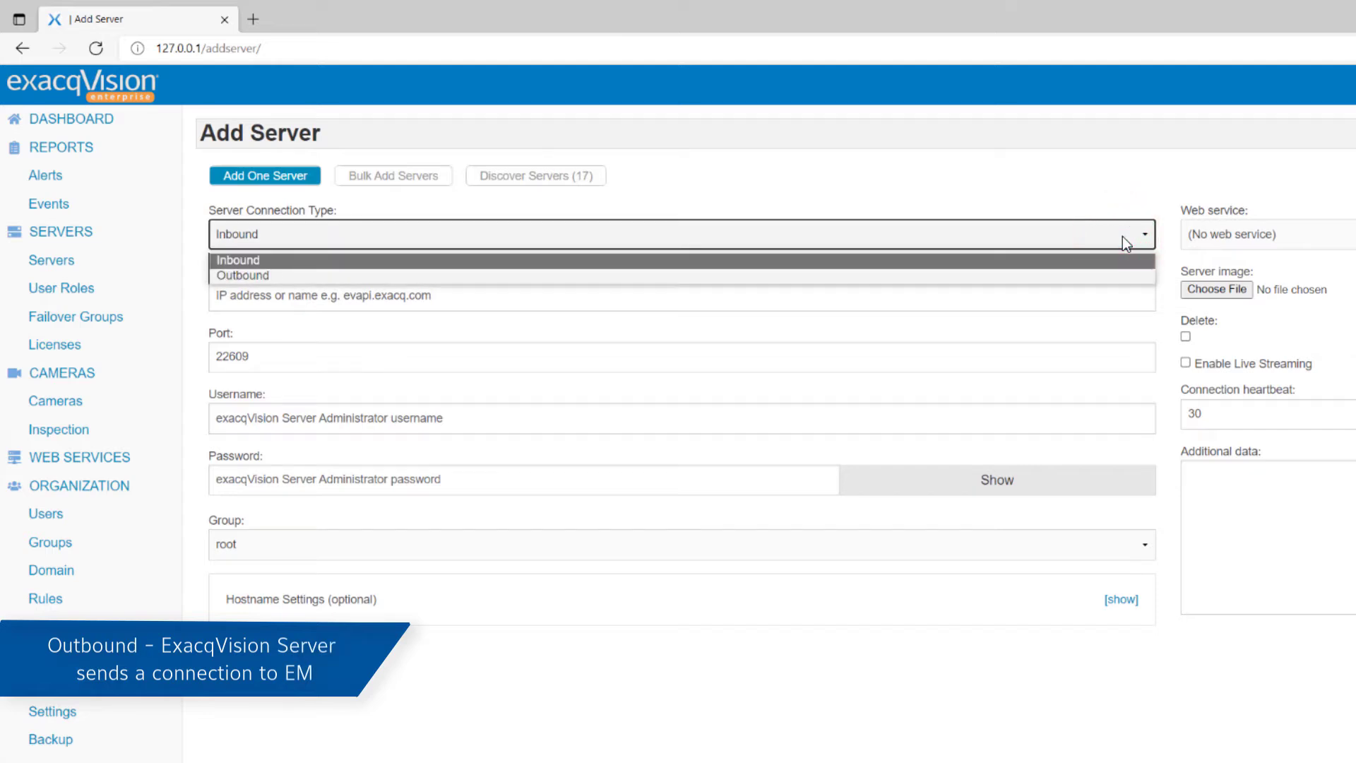
{"action": "left_click", "coordinate": [1106, 276]}
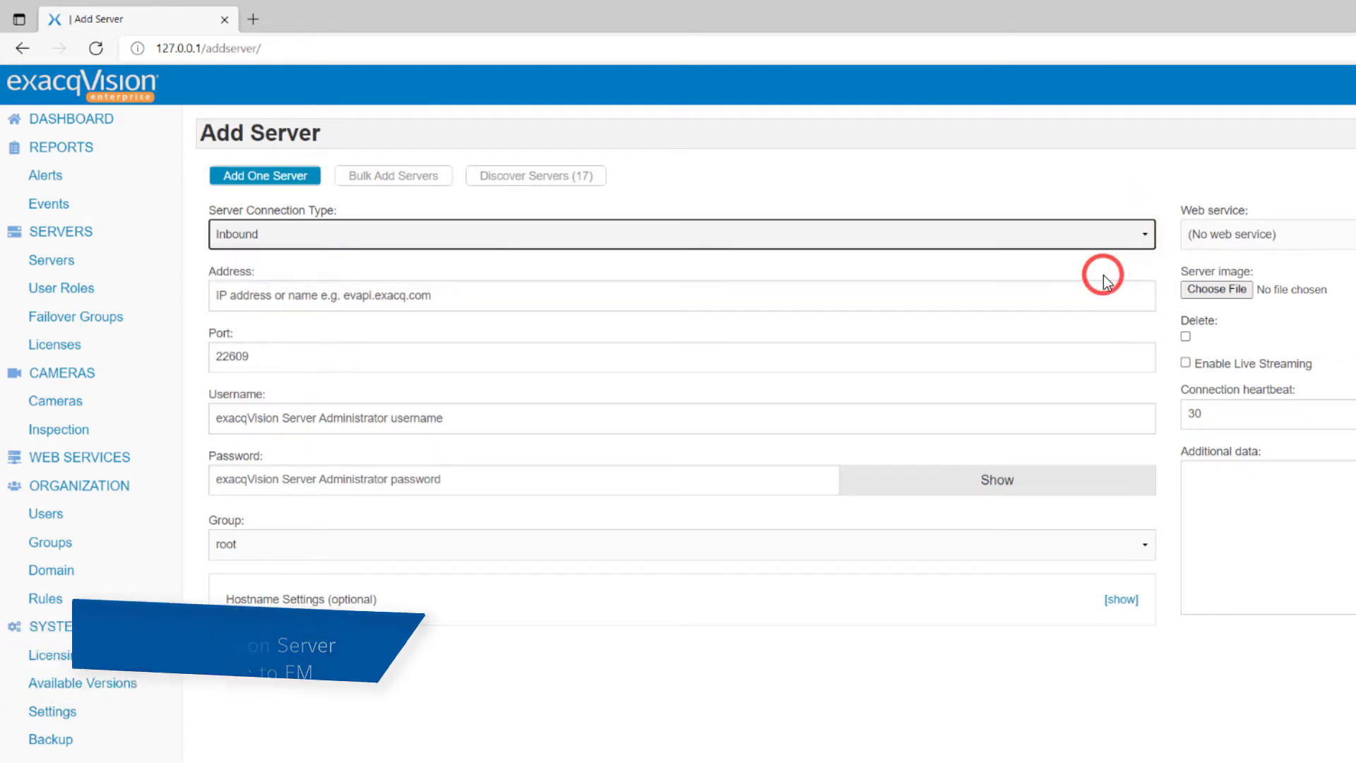
{"action": "left_click", "coordinate": [1001, 289]}
{"action": "type", "text": "ER22"}
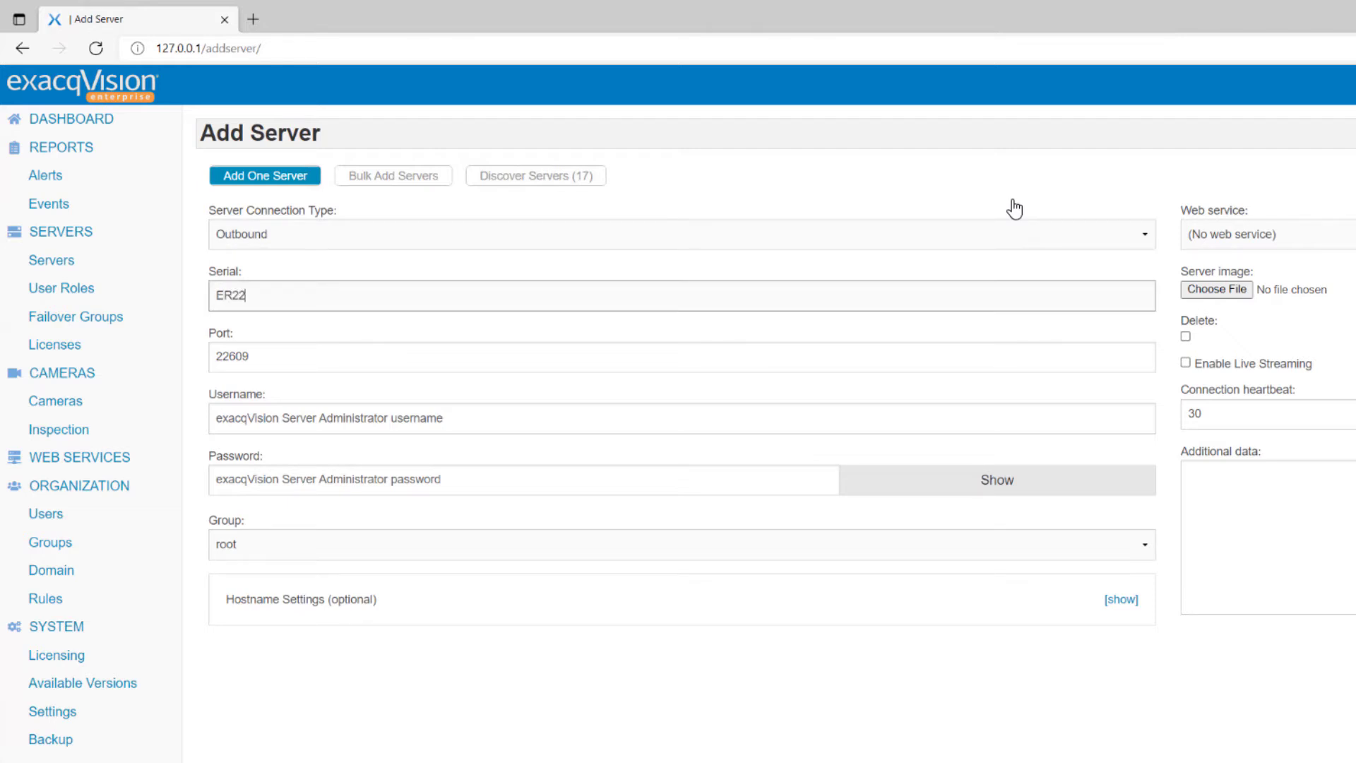
{"action": "type", "text": "0"}
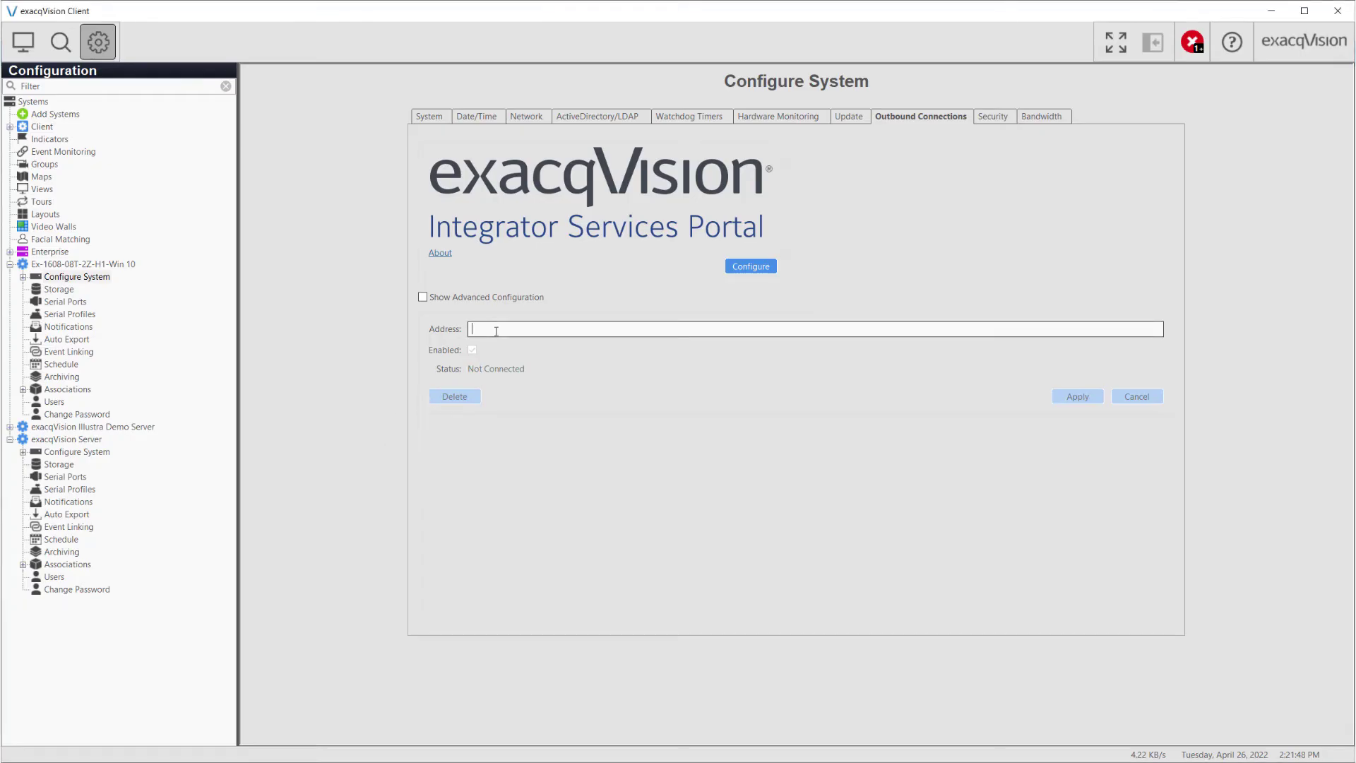
Step: Set the outbound connection address to 172.19.229.93 and apply it
{"action": "type", "text": "172.1"}
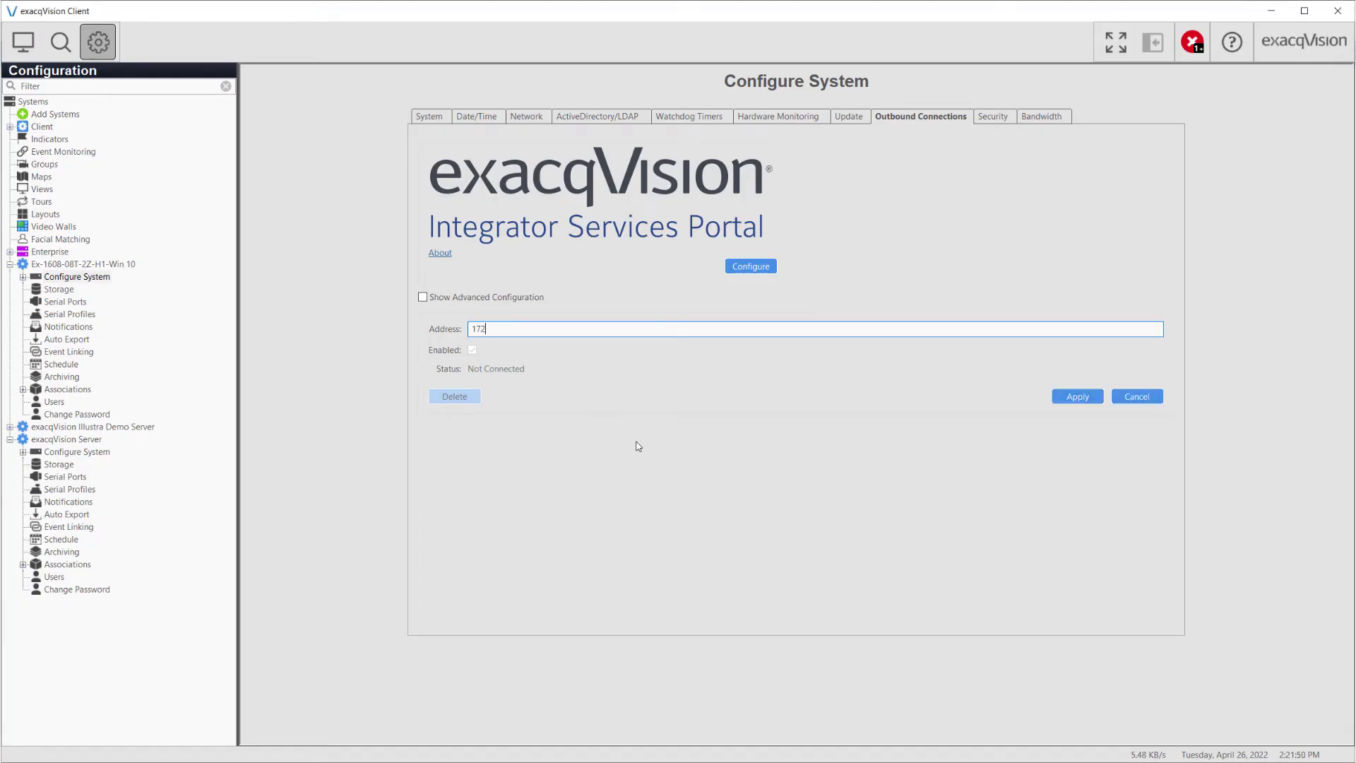
{"action": "type", "text": "9.22"}
{"action": "type", "text": "9.93"}
{"action": "left_click", "coordinate": [1077, 396]}
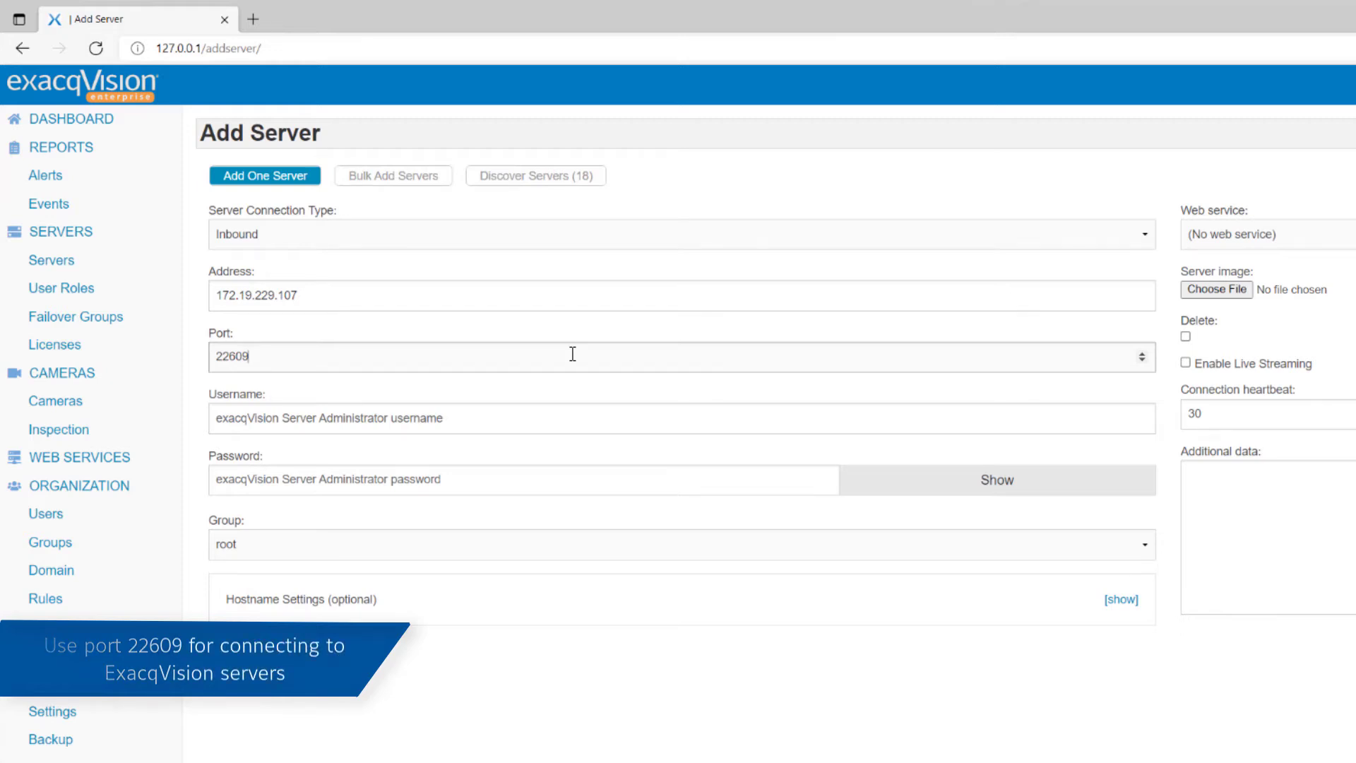
Step: Enter the administrator username and password, and assign the group root / Schools / Elementary Schools
{"action": "left_click", "coordinate": [545, 414]}
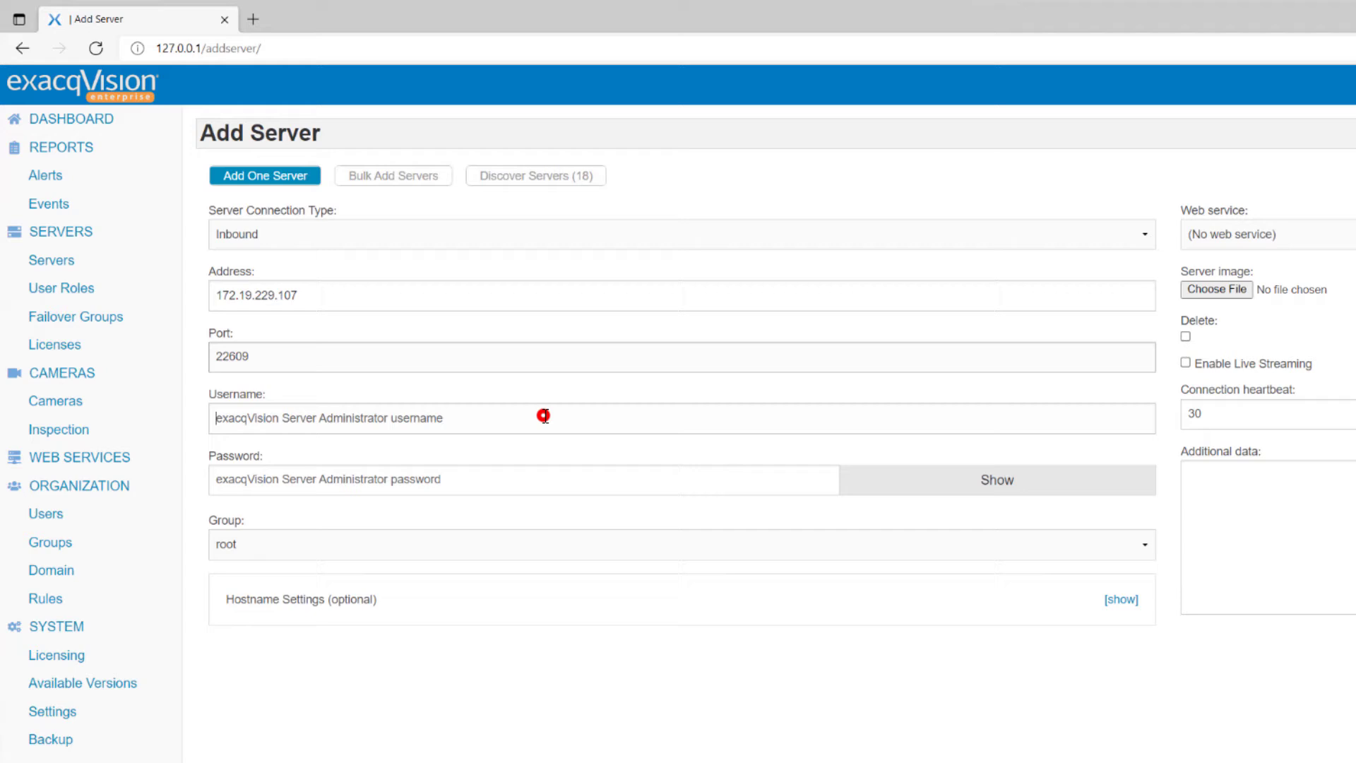
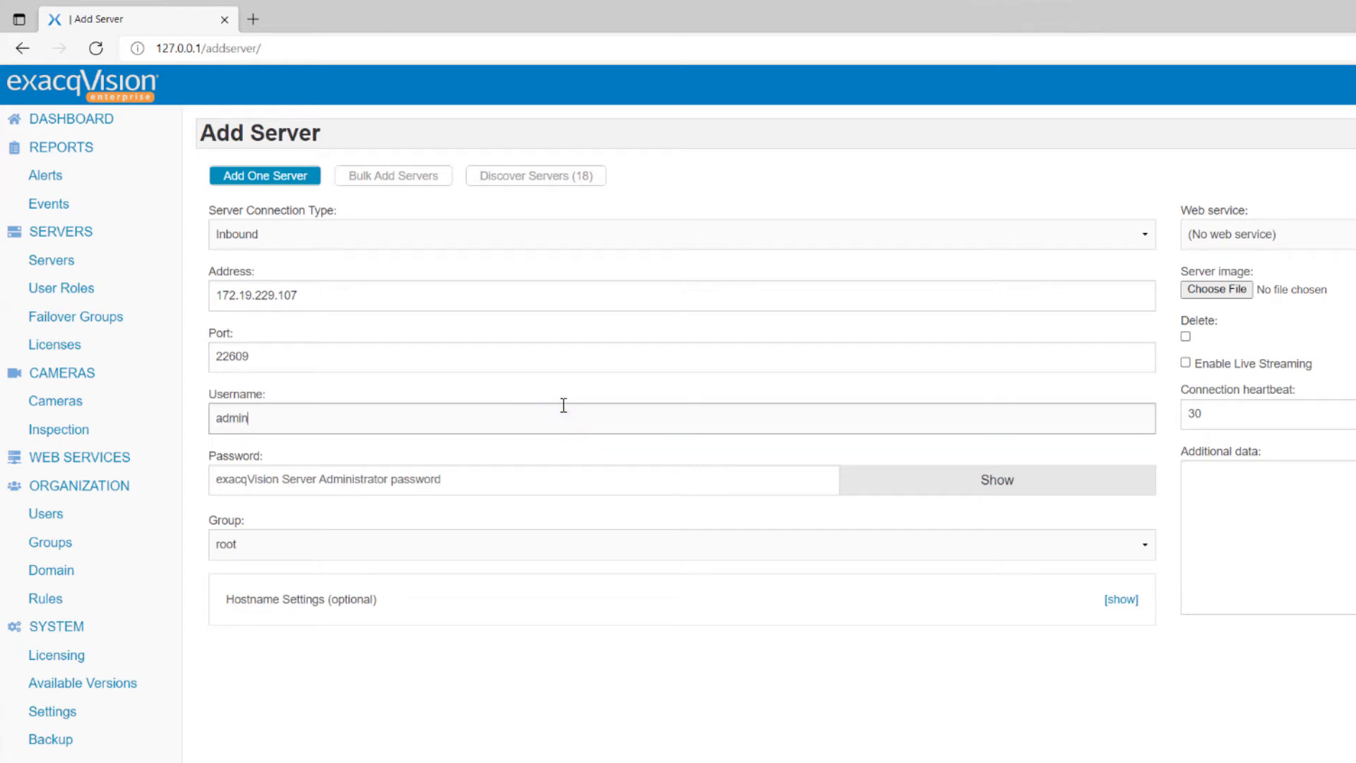
{"action": "key", "text": "Tab"}
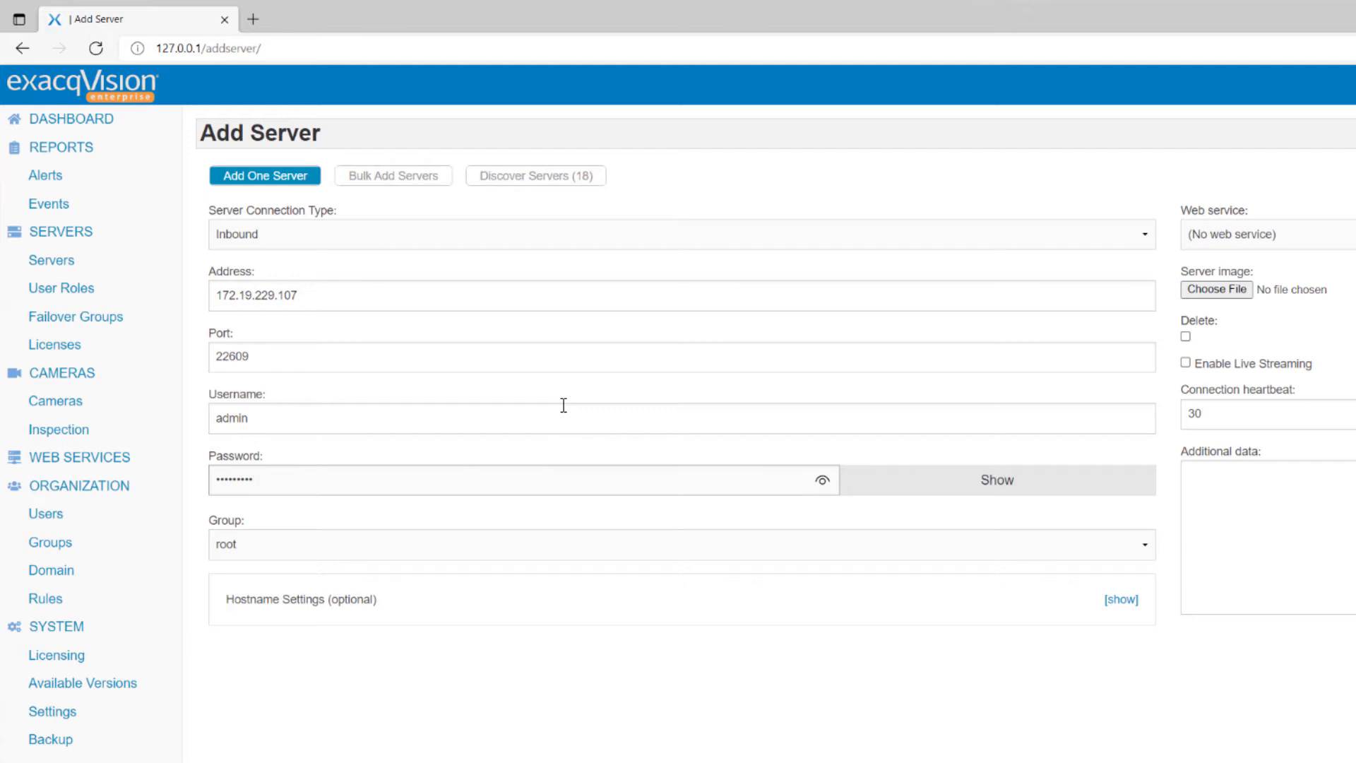
{"action": "left_click", "coordinate": [1148, 544]}
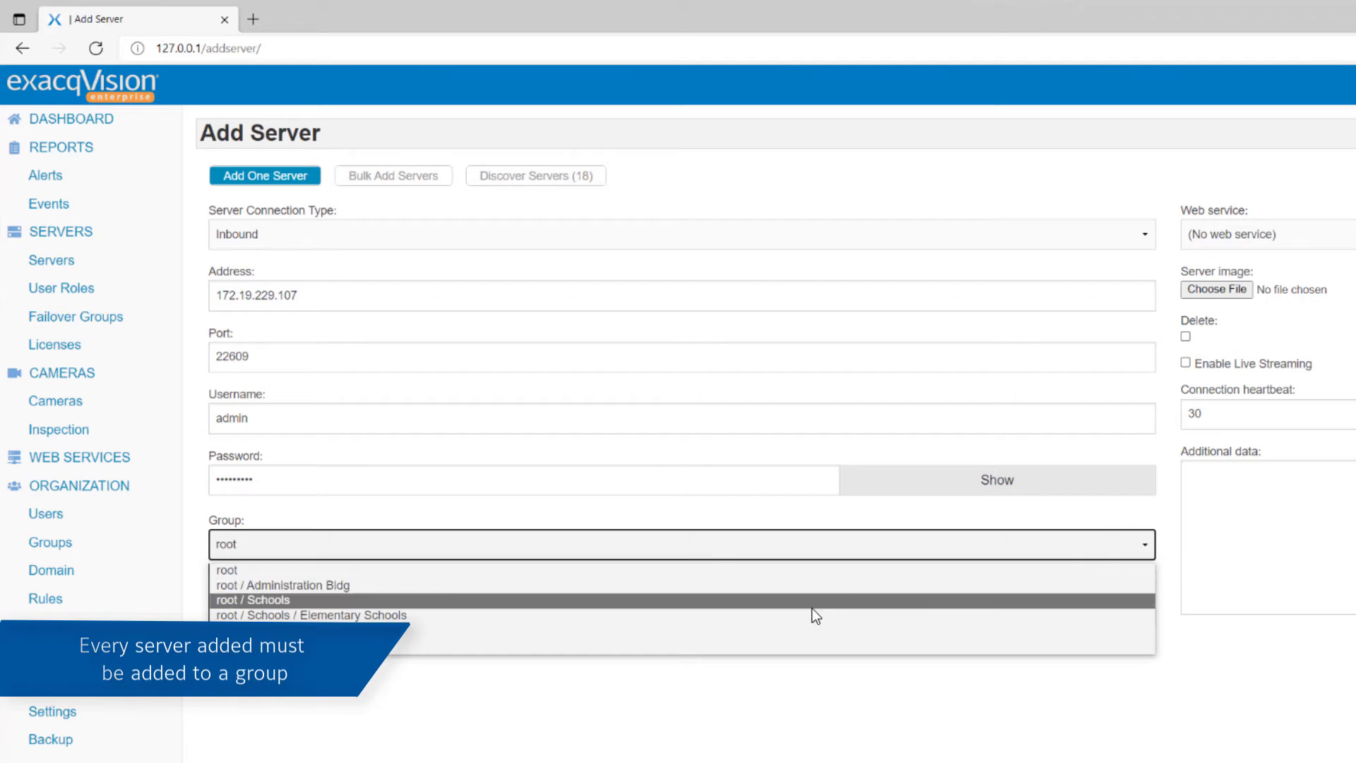
{"action": "left_click", "coordinate": [791, 618]}
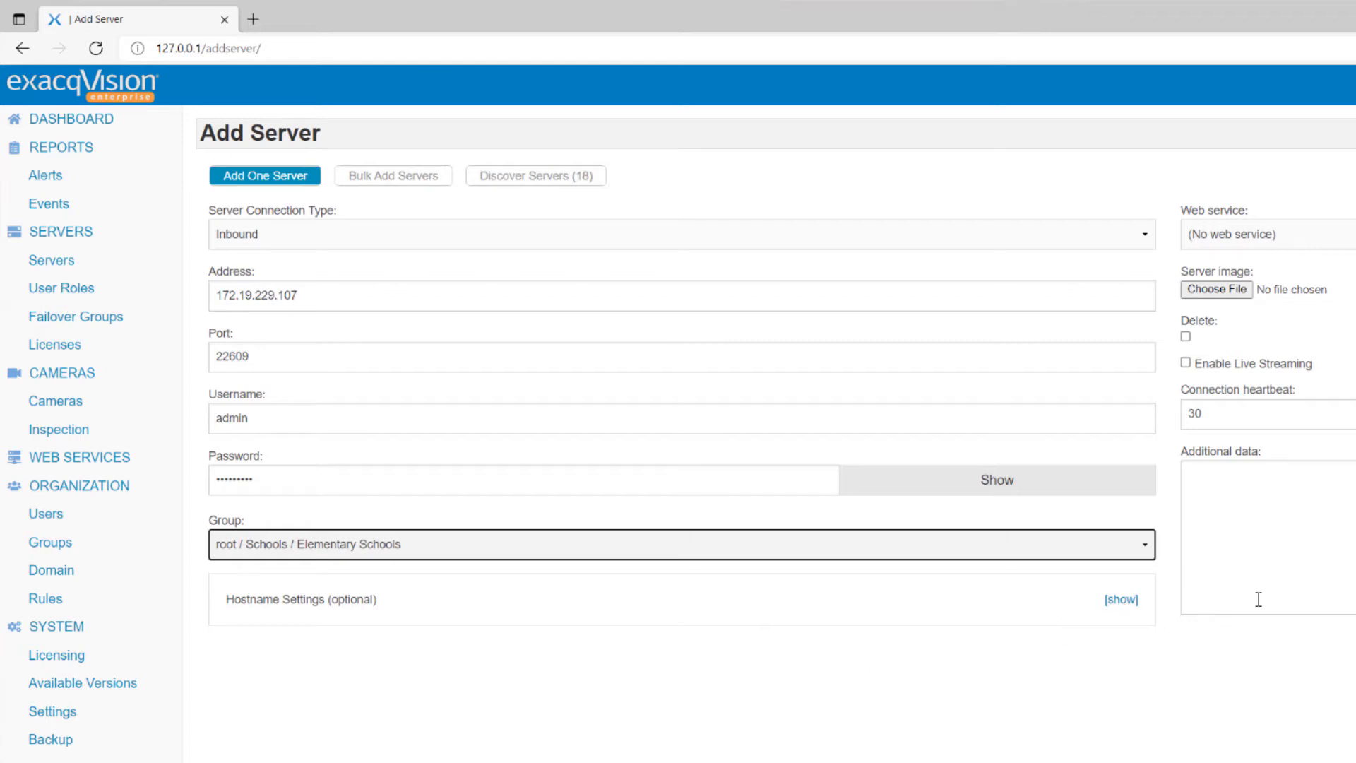
Step: Try the create-new web service option, then revert to no web service
{"action": "left_click", "coordinate": [1324, 234]}
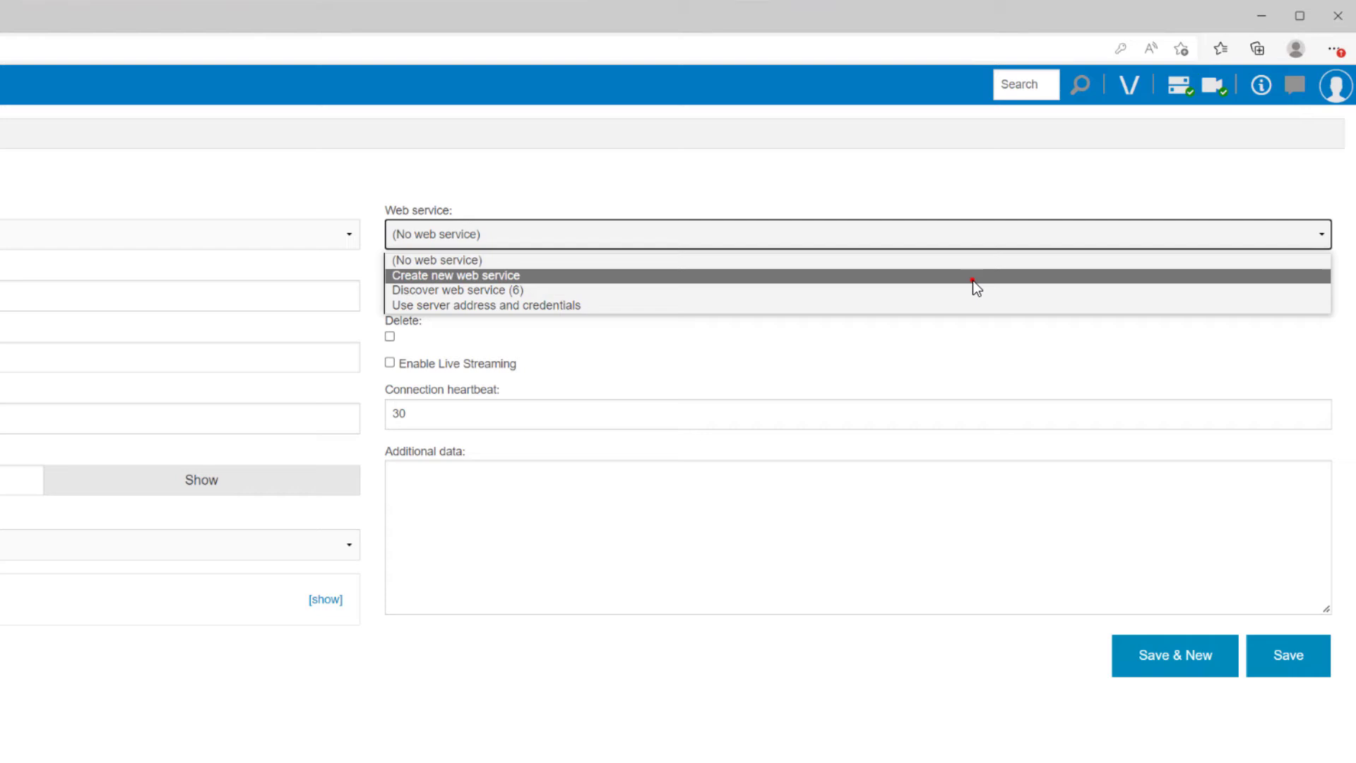
{"action": "left_click", "coordinate": [973, 276]}
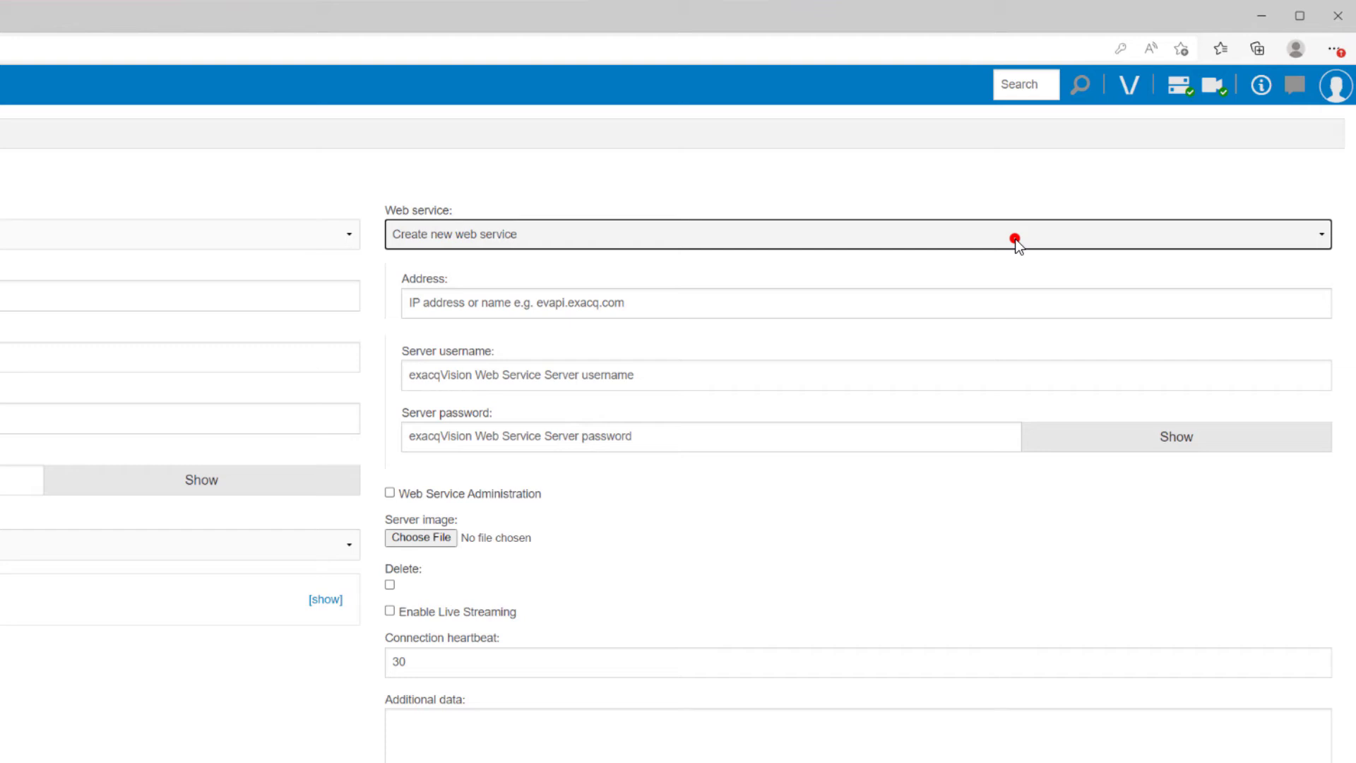
{"action": "left_click", "coordinate": [1016, 239]}
{"action": "left_click", "coordinate": [1016, 259]}
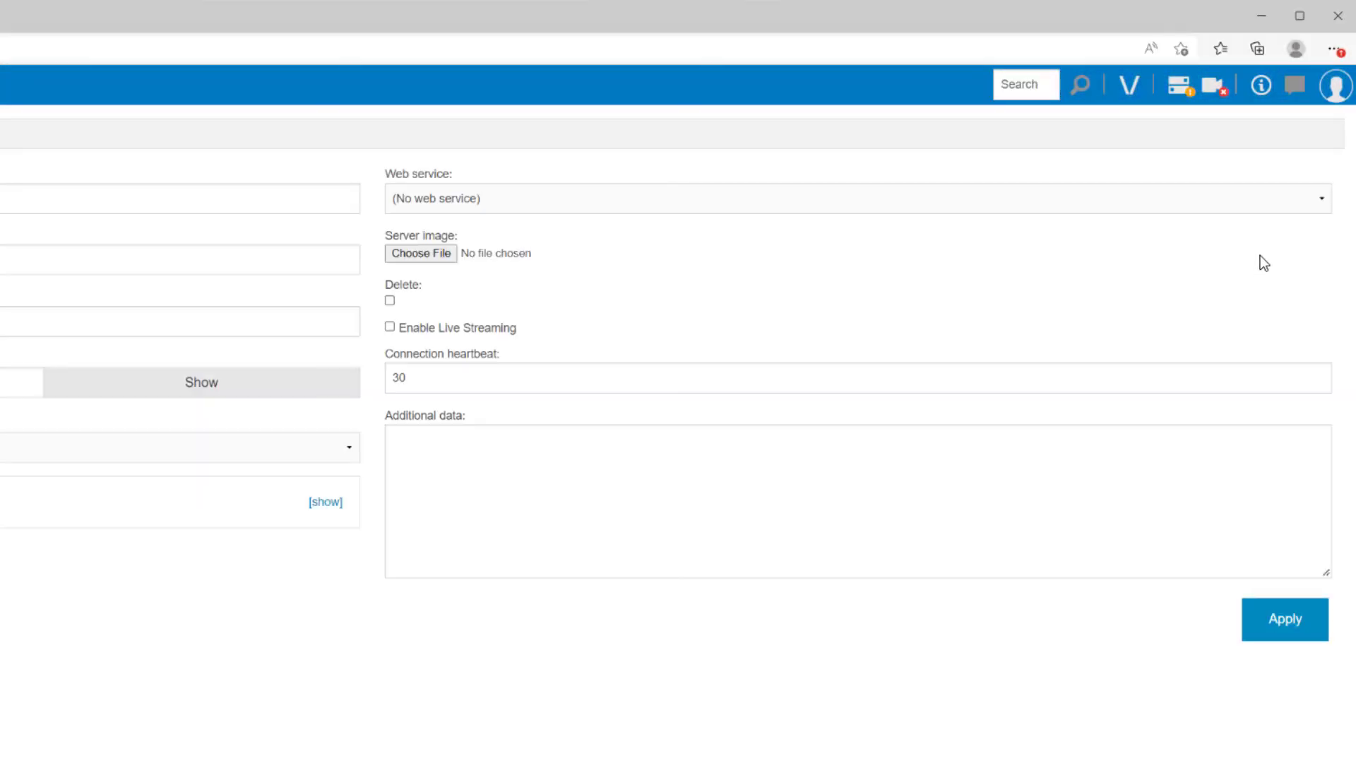
Step: Review existing and discovered web services, then choose 'Use server address and credentials'
{"action": "left_click", "coordinate": [1287, 200]}
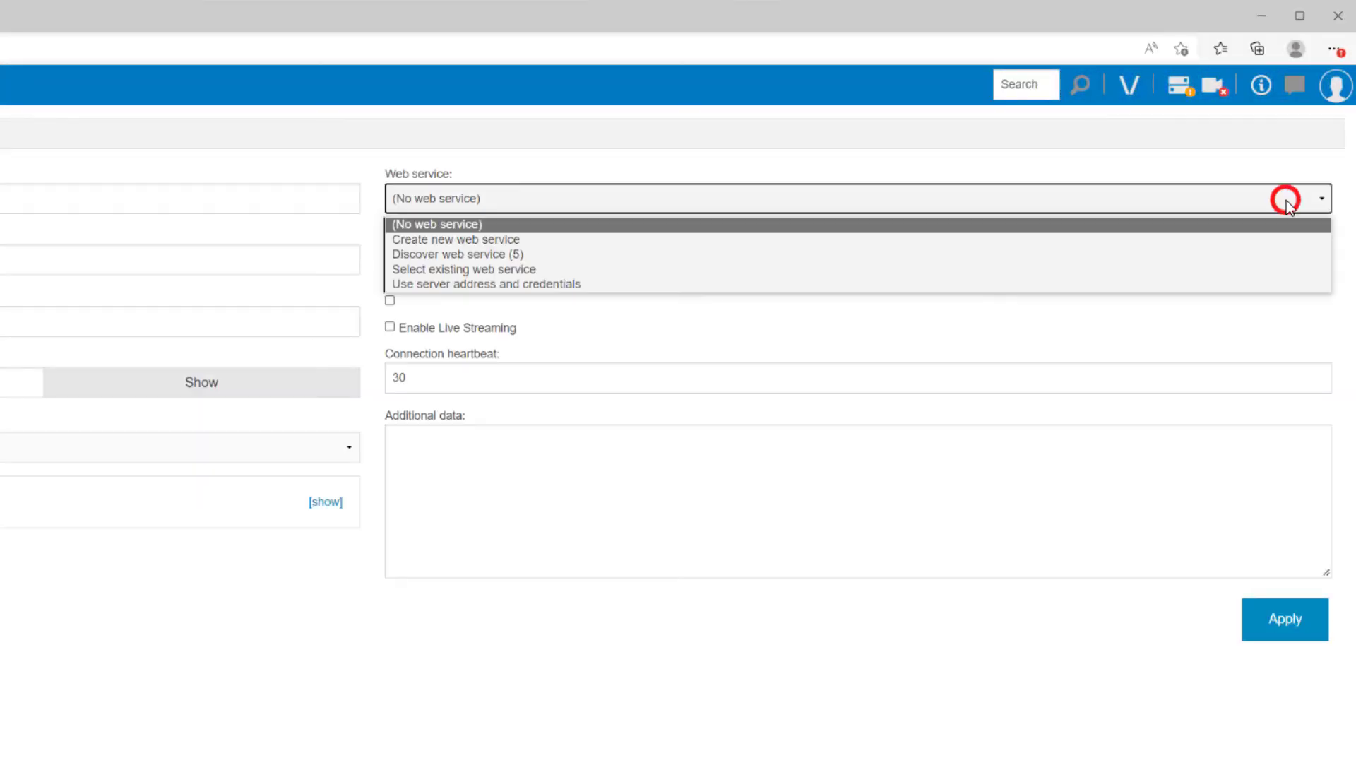
{"action": "left_click", "coordinate": [1248, 272]}
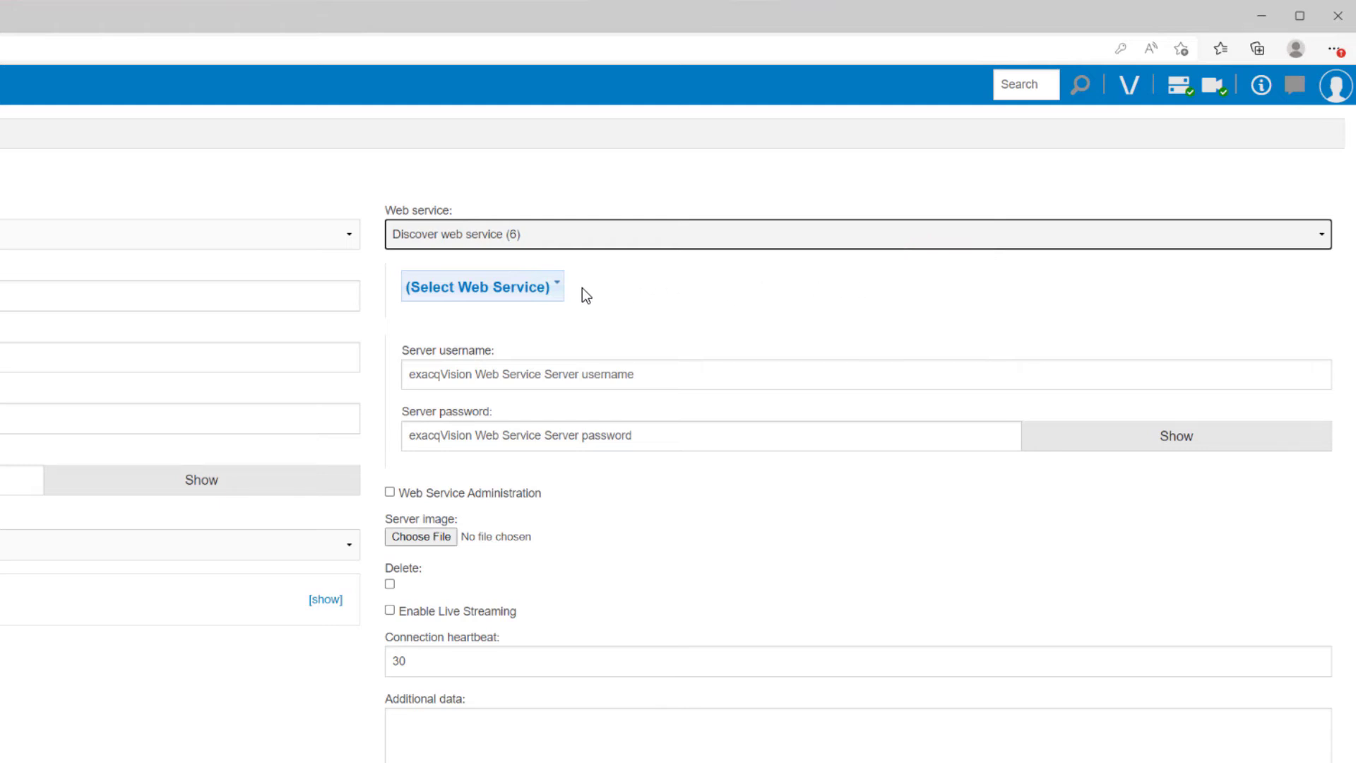
{"action": "left_click", "coordinate": [555, 286]}
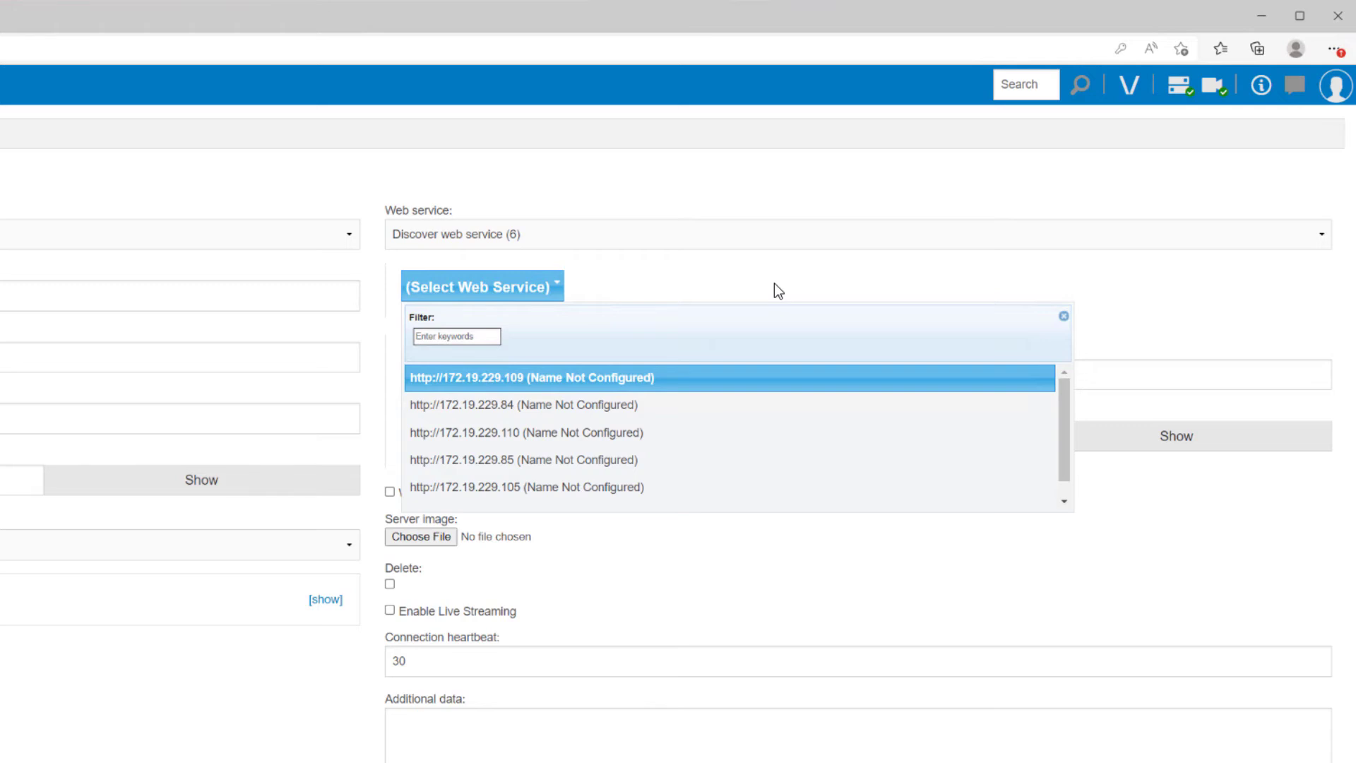
{"action": "left_click", "coordinate": [776, 243]}
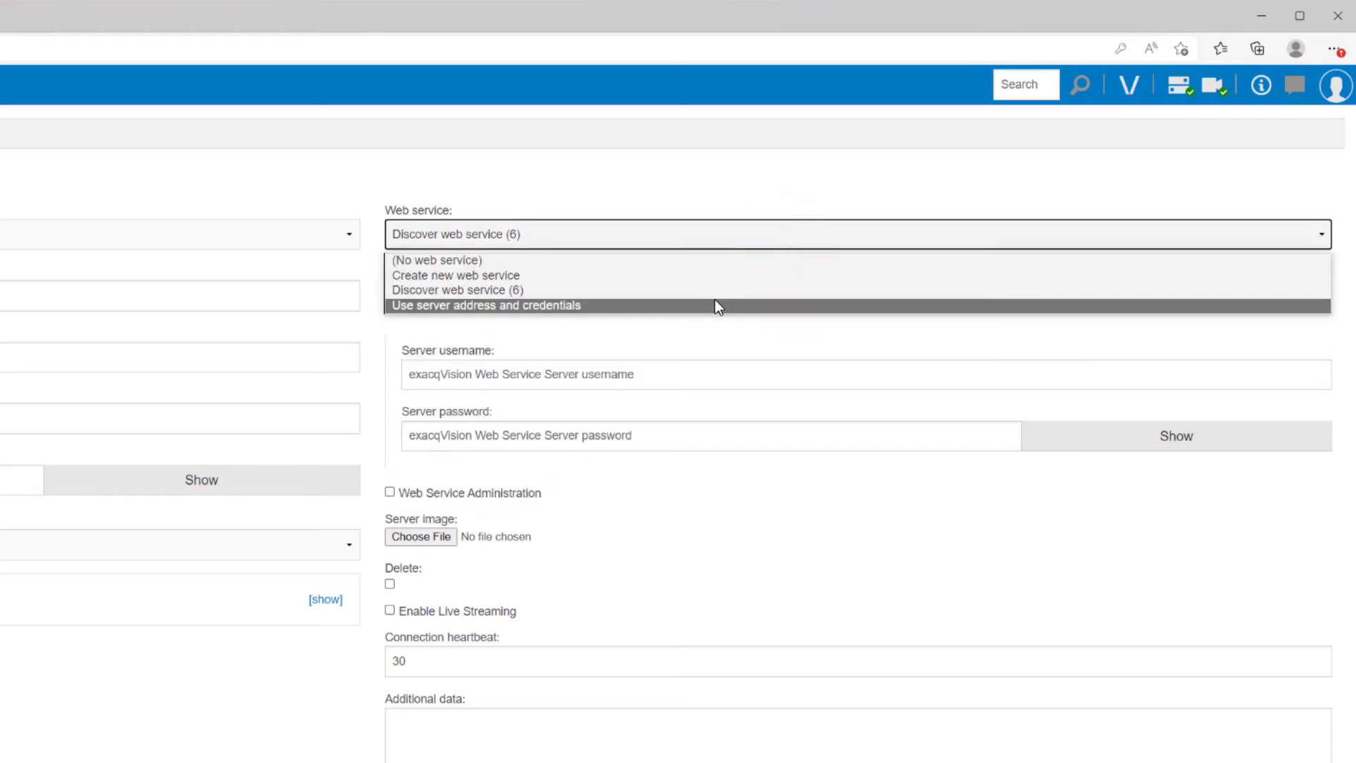
{"action": "left_click", "coordinate": [716, 305]}
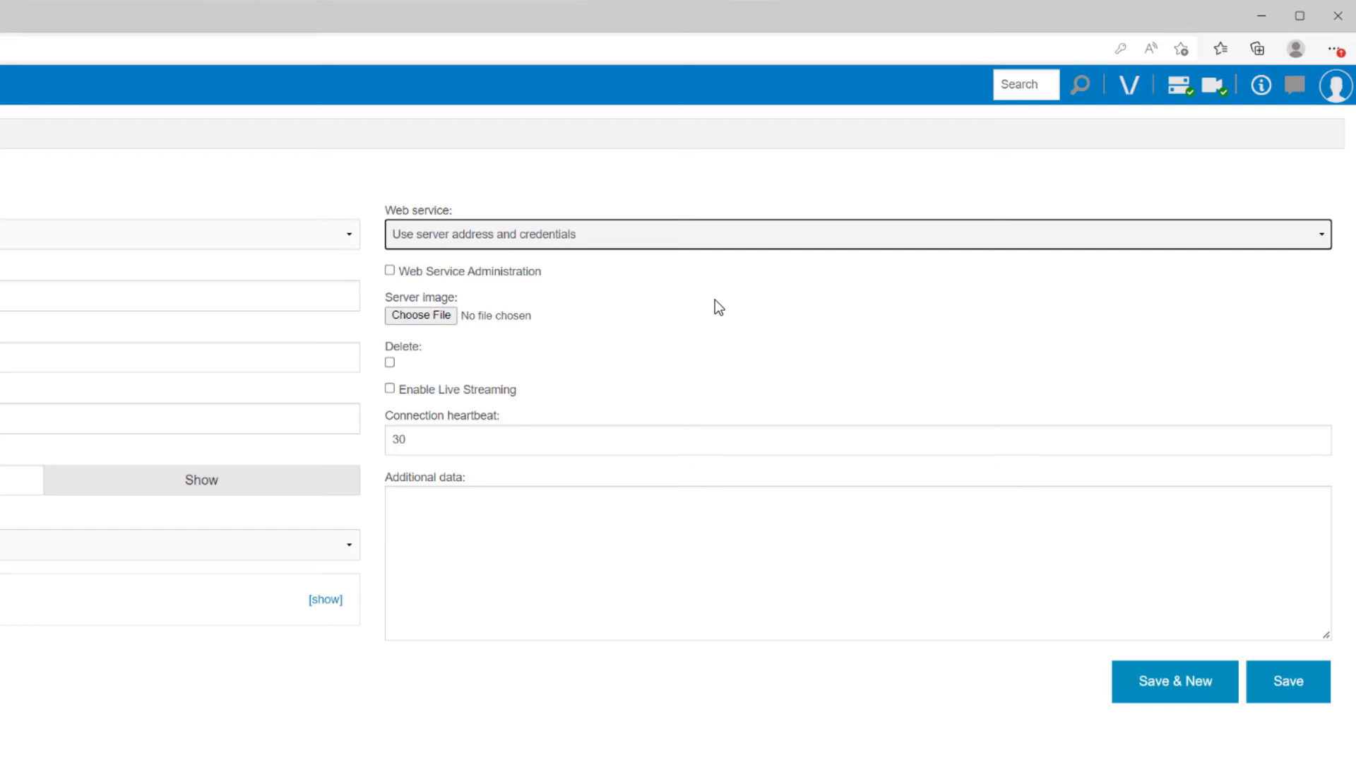
{"action": "left_click", "coordinate": [711, 235]}
Step: Set Web service to (No web service) and toggle Enable Live Streaming on then off
{"action": "left_click", "coordinate": [677, 260]}
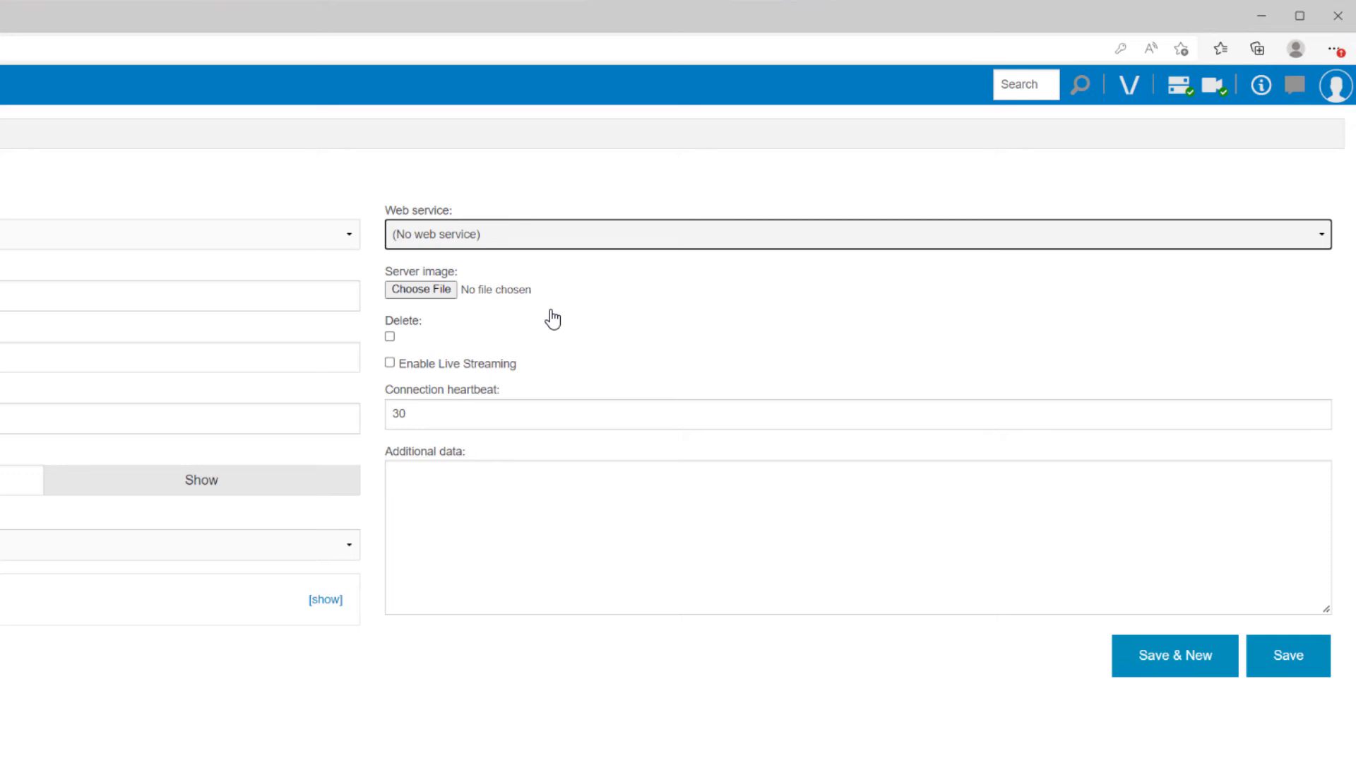
{"action": "left_click", "coordinate": [490, 365]}
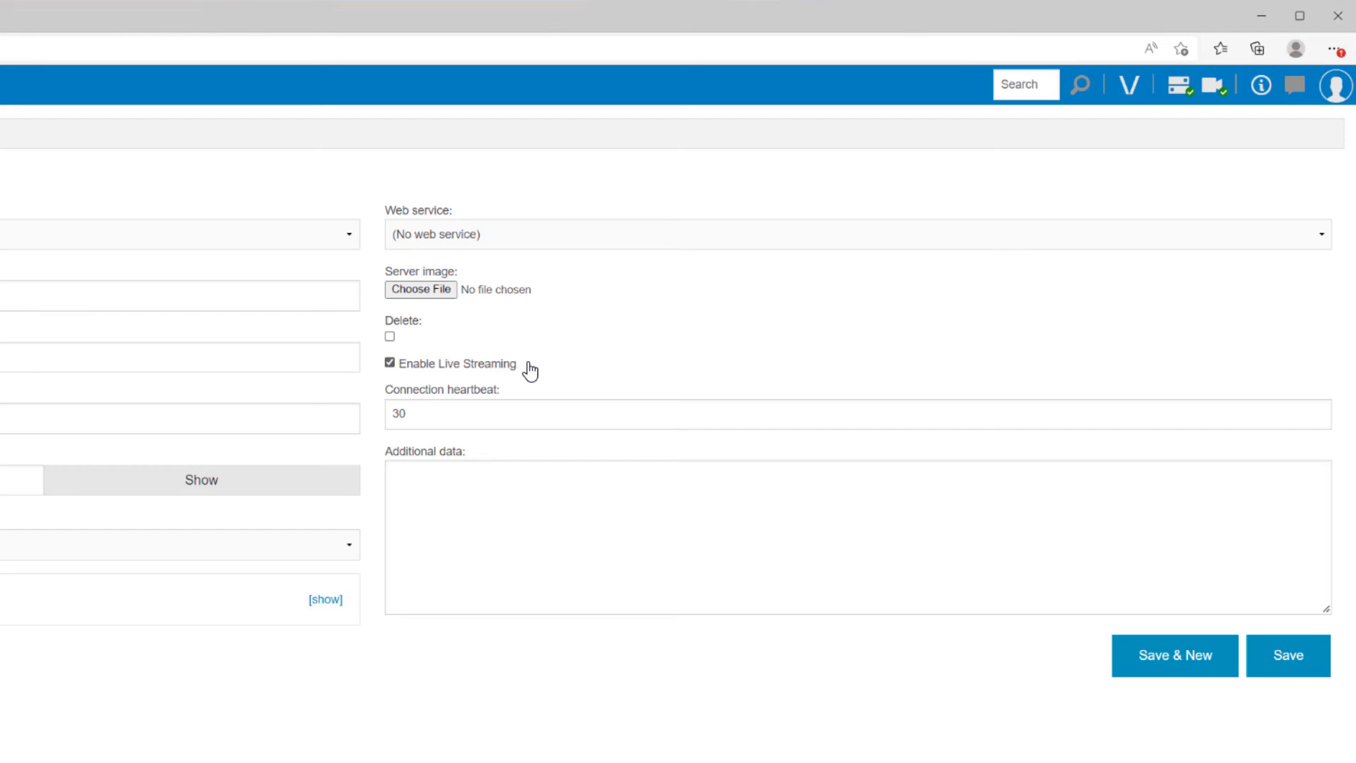
{"action": "left_click", "coordinate": [507, 364]}
Step: Change the connection heartbeat to 60, then restore it to 30
{"action": "left_click", "coordinate": [503, 404]}
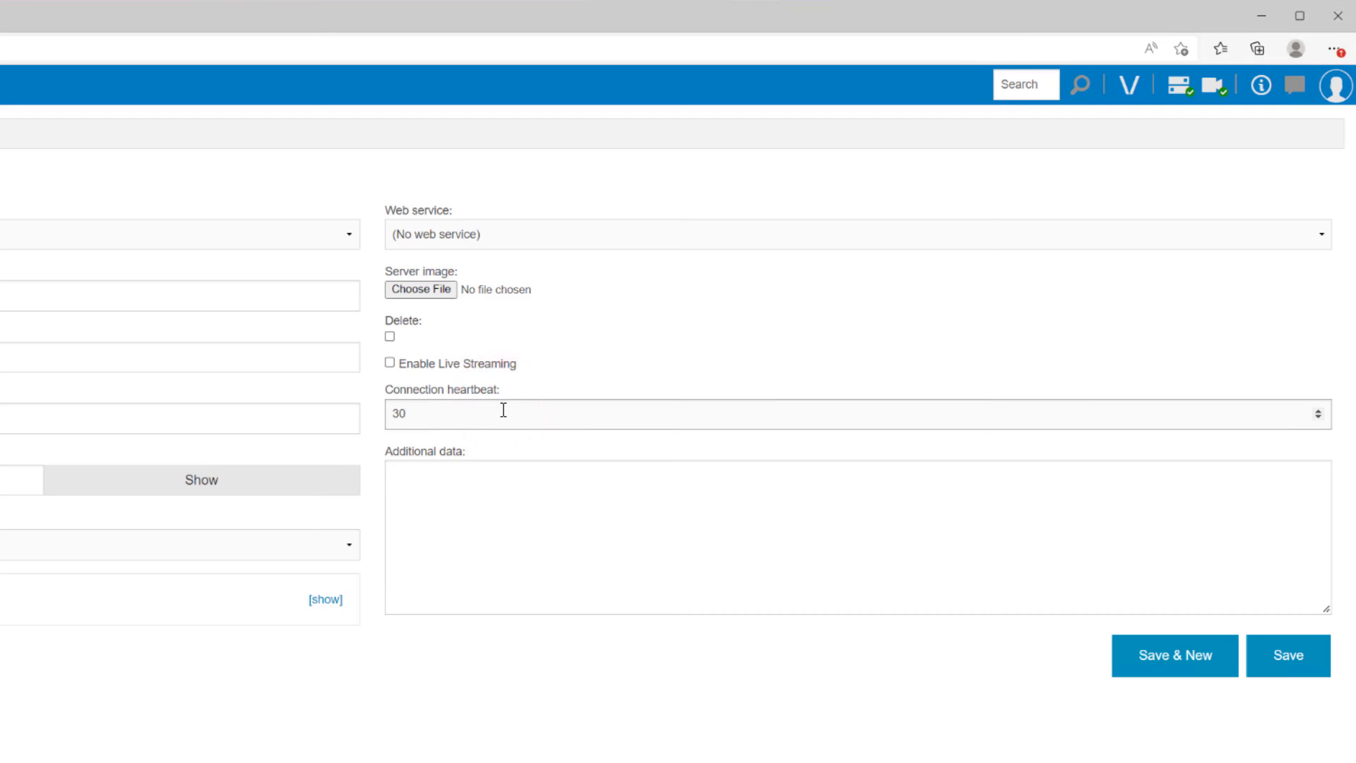
{"action": "double_click", "coordinate": [469, 414]}
{"action": "type", "text": "60"}
{"action": "left_click", "coordinate": [832, 563]}
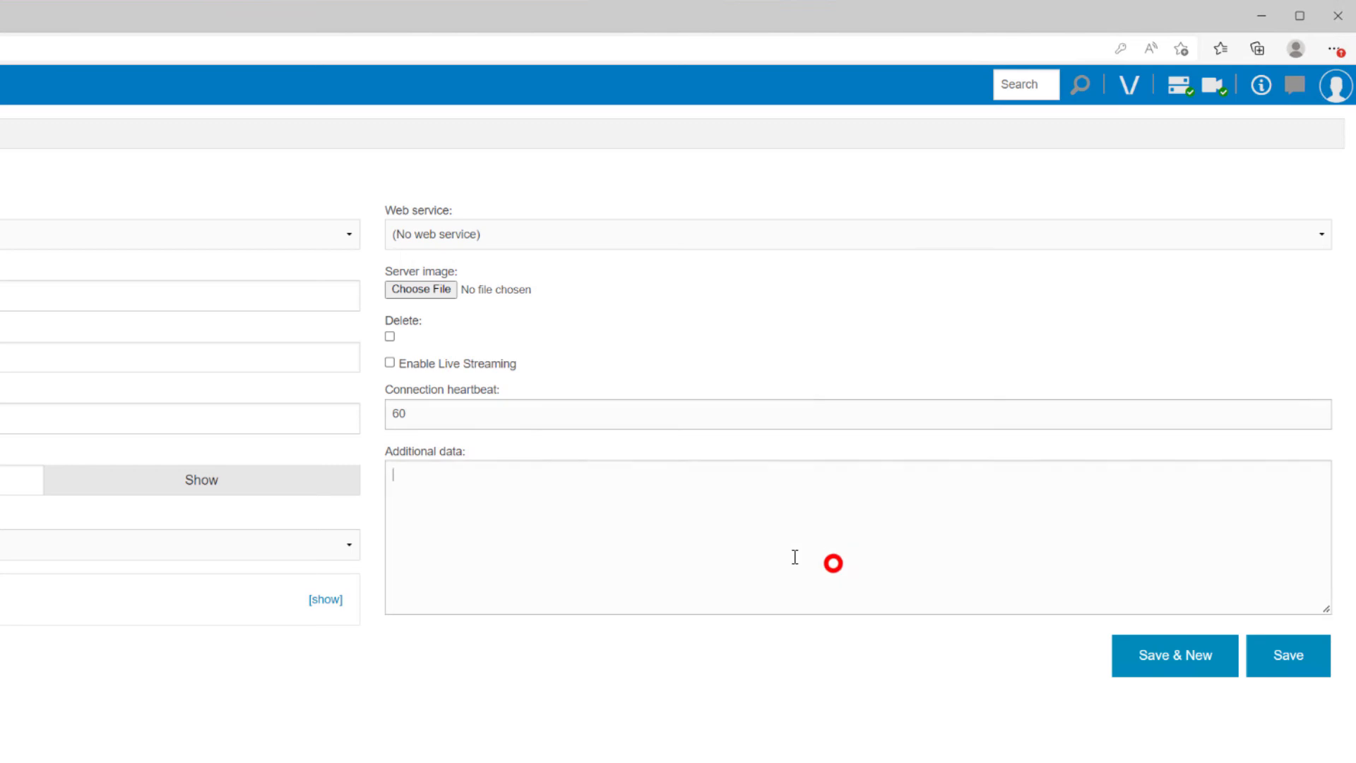
{"action": "double_click", "coordinate": [407, 413]}
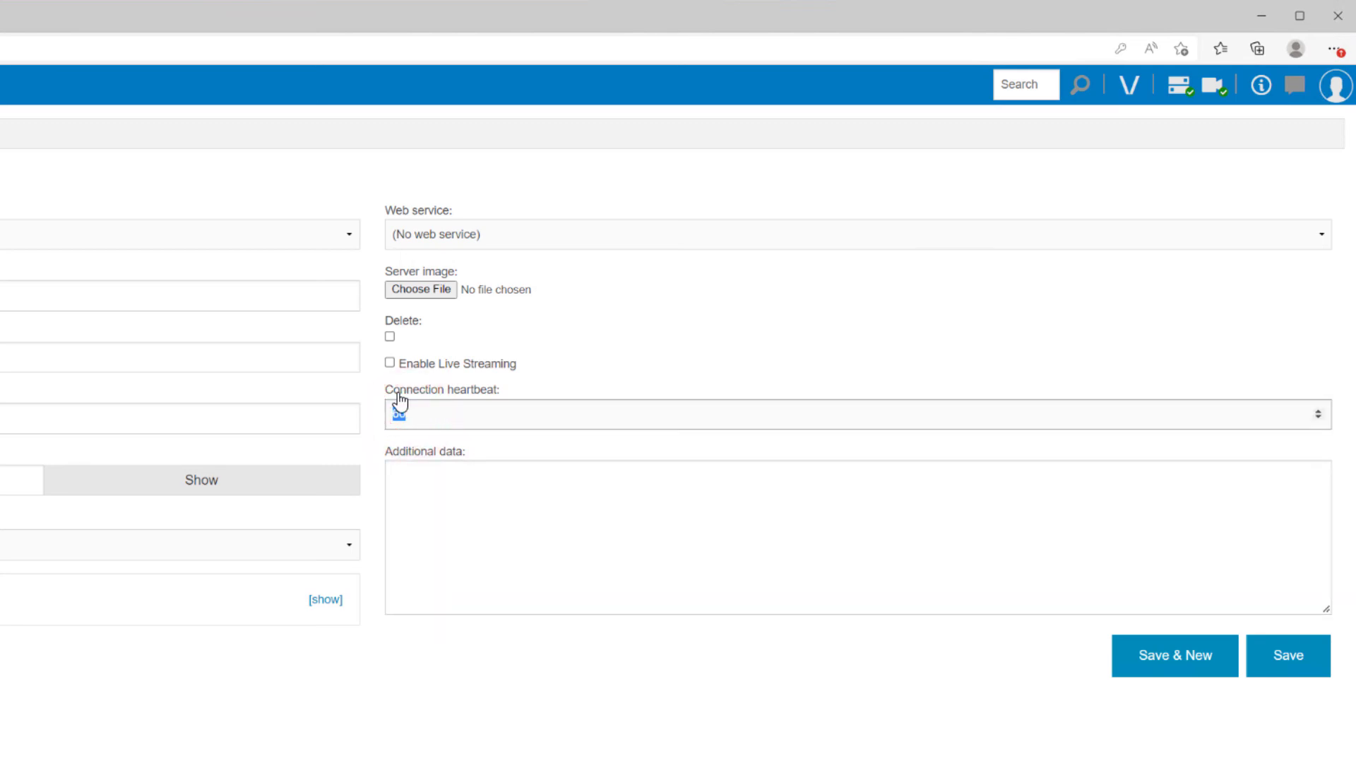
{"action": "type", "text": "30"}
{"action": "left_click", "coordinate": [815, 472]}
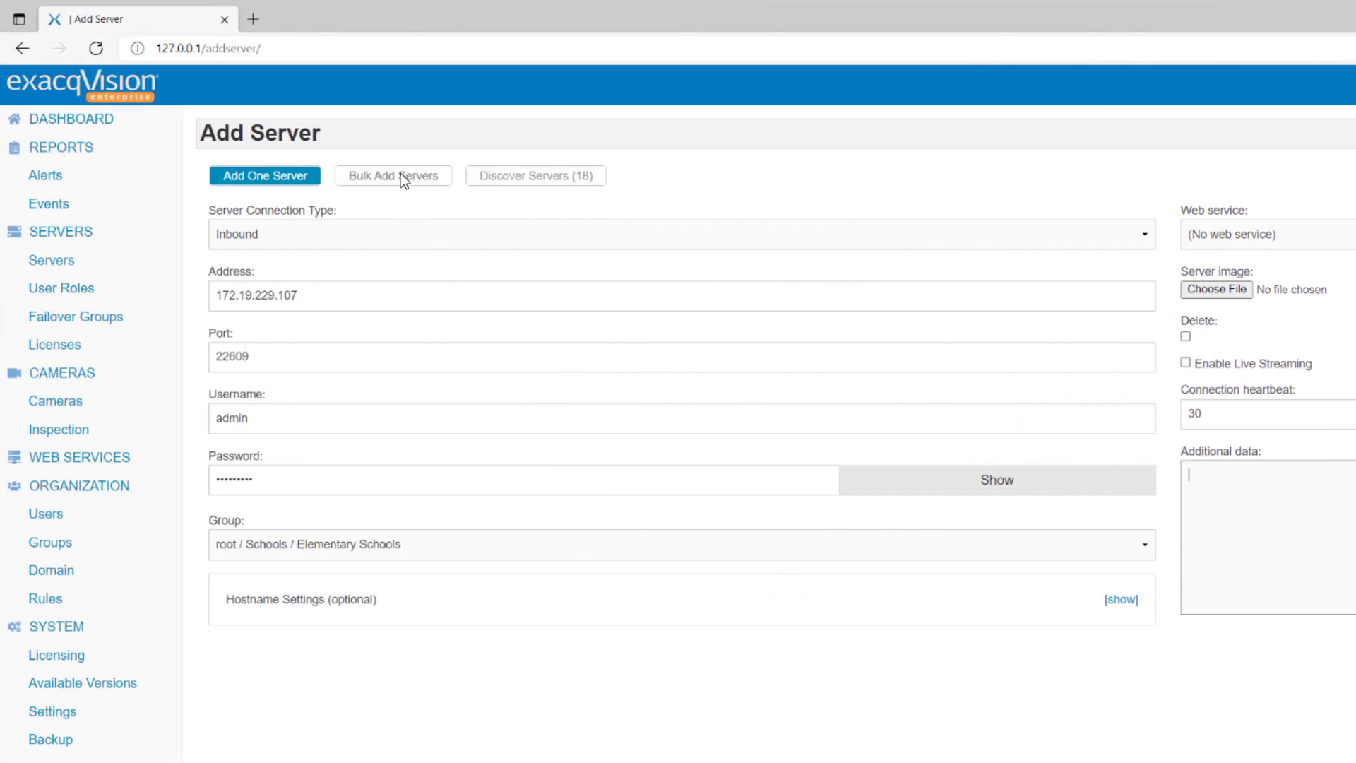
Step: Switch to Bulk Add Servers and export the client's system list as an XDV file
{"action": "left_click", "coordinate": [400, 173]}
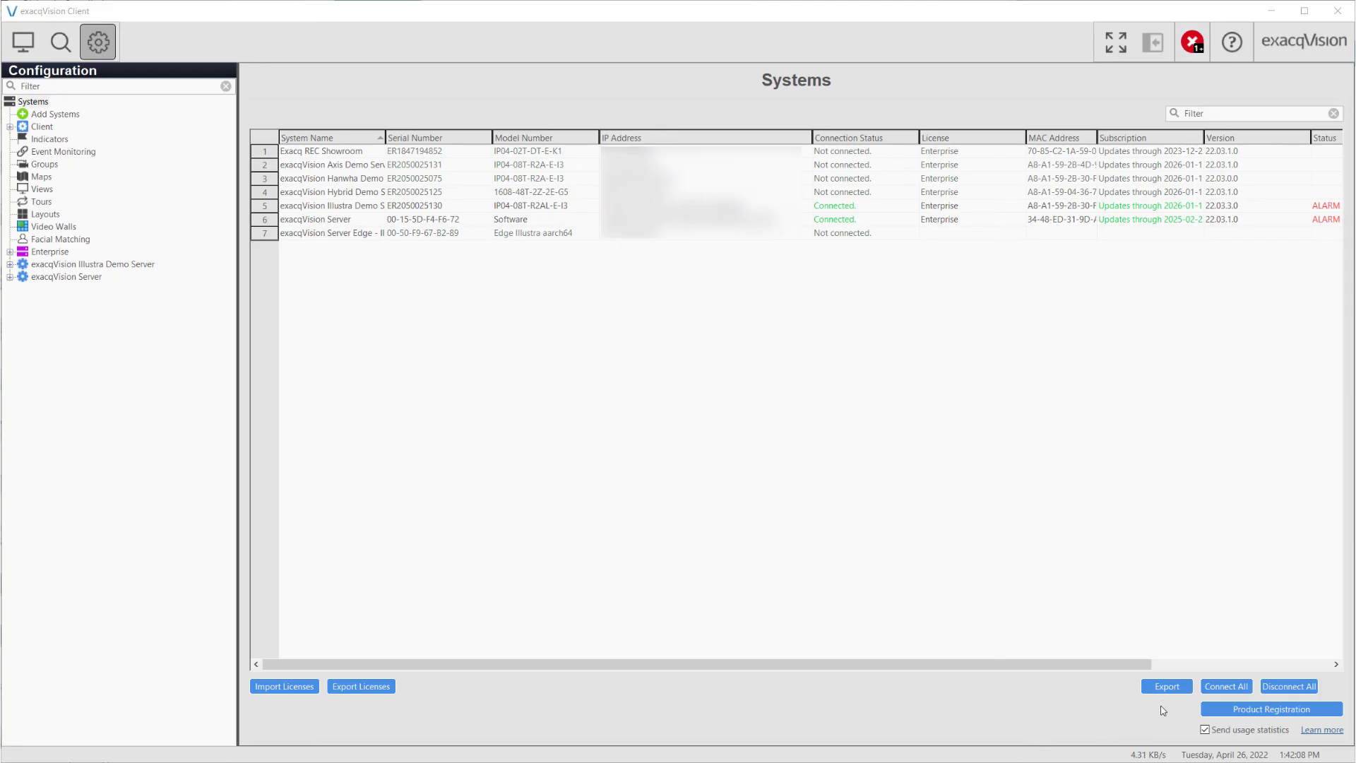
{"action": "left_click", "coordinate": [1165, 689]}
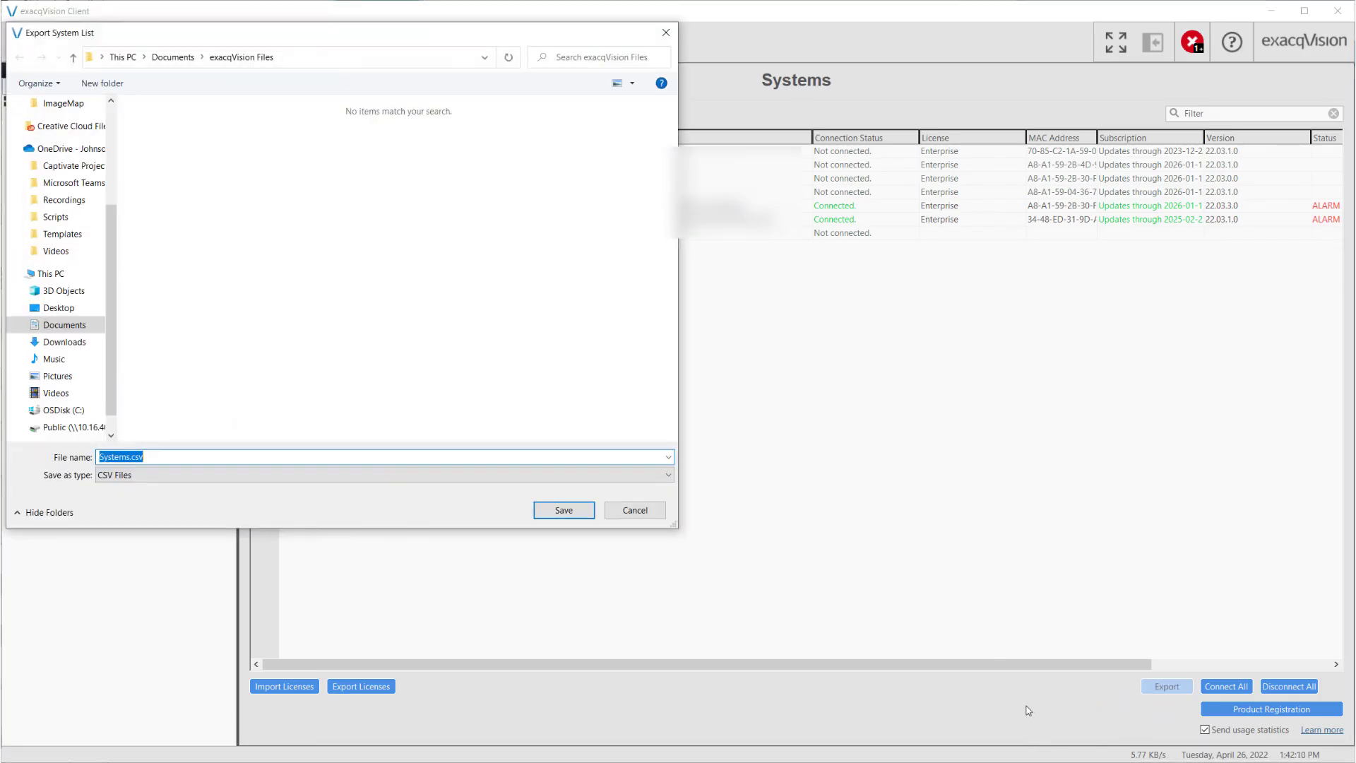
{"action": "left_click", "coordinate": [227, 475]}
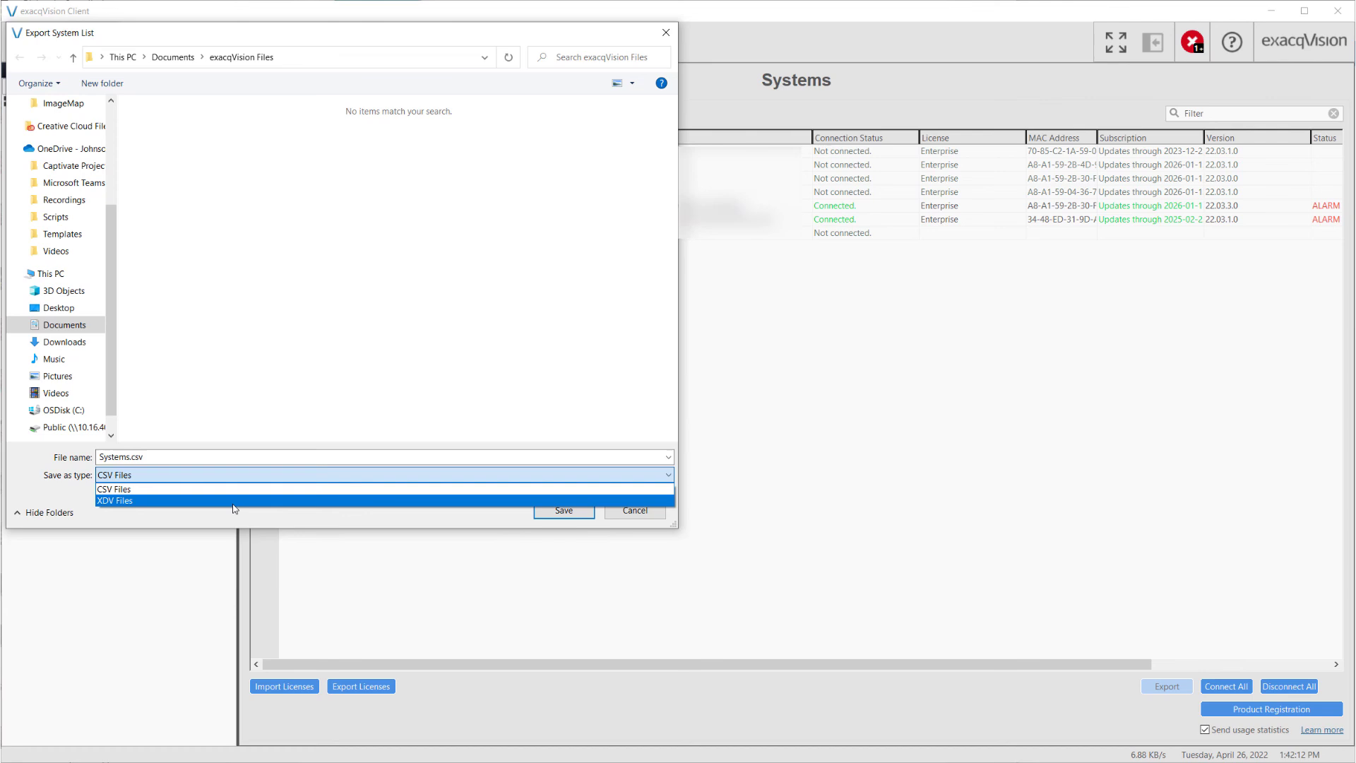
{"action": "left_click", "coordinate": [233, 501]}
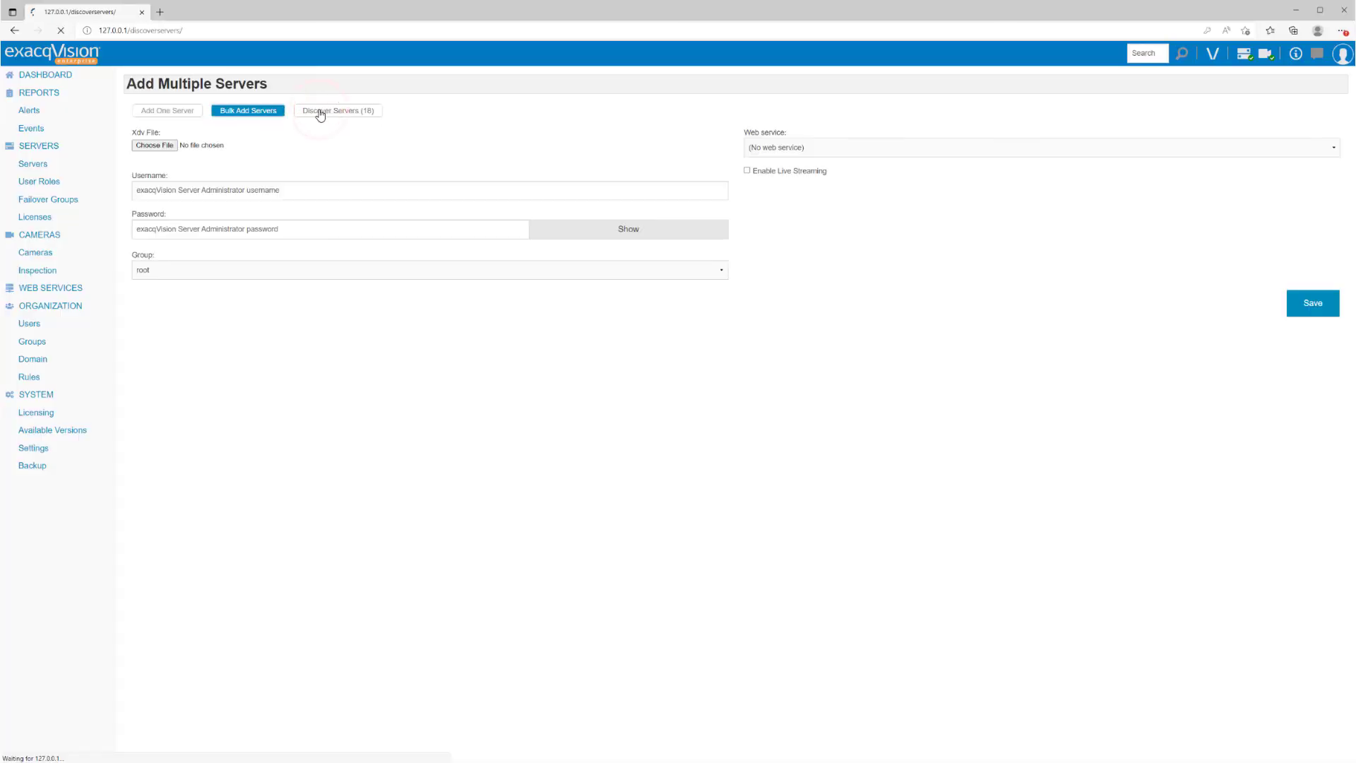
Step: Switch to the Discover Servers tab and list the discovered servers
{"action": "left_click", "coordinate": [332, 111]}
{"action": "left_click", "coordinate": [204, 149]}
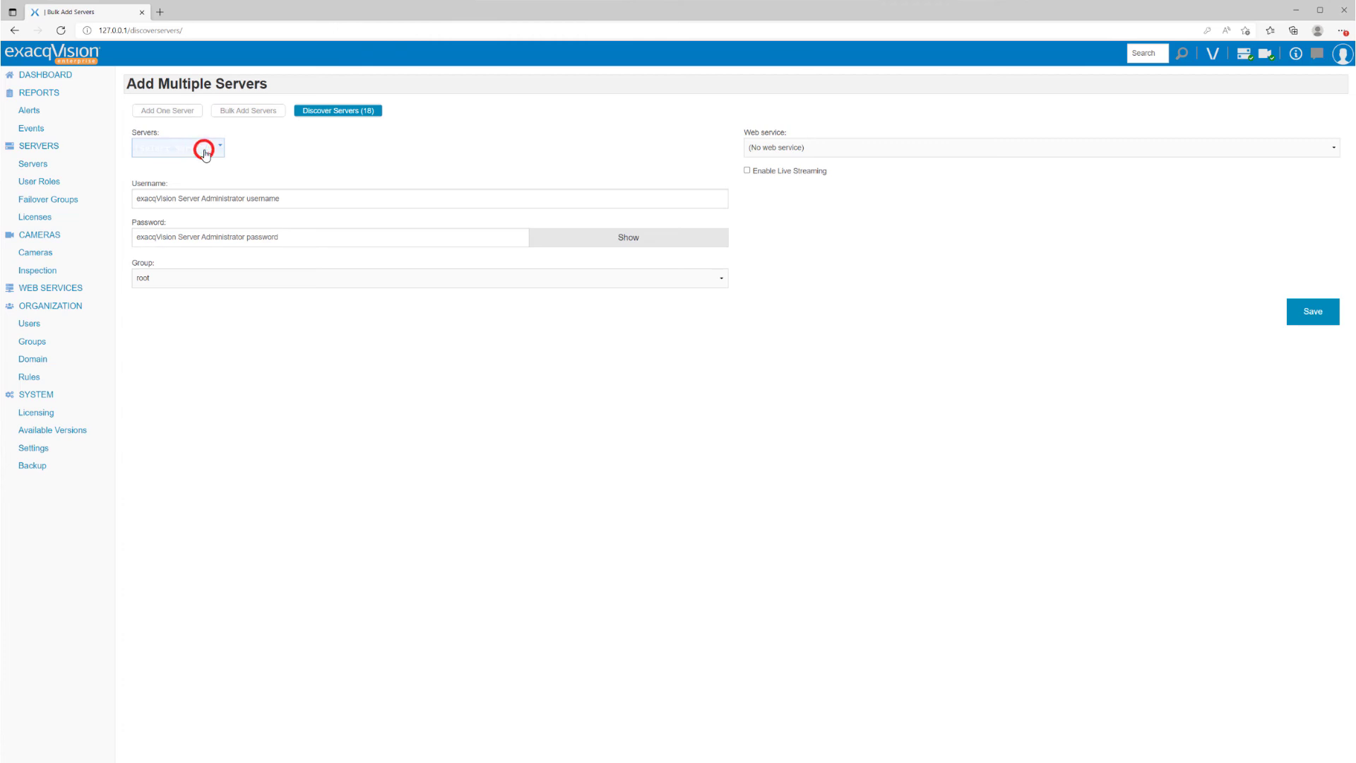